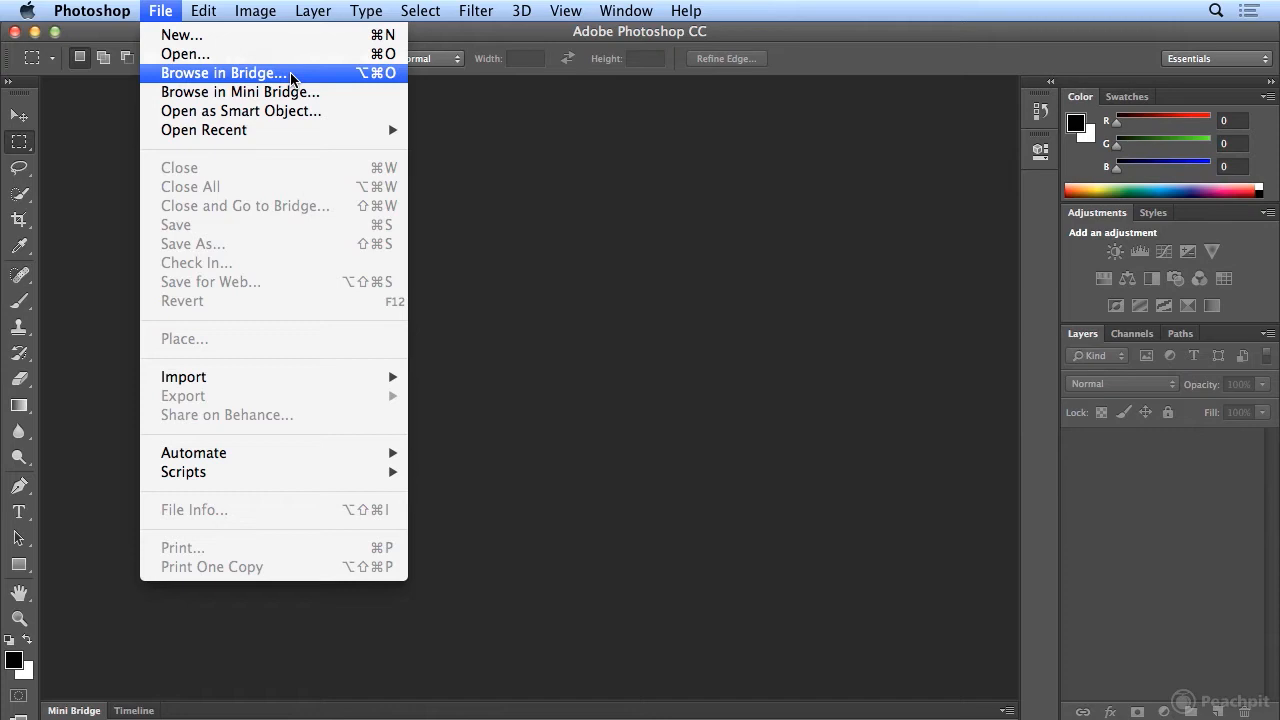
Step: Switch to Adobe Bridge, open the 02_Photoshop_projects folder inside Desktop > Project_Files, and enlarge the thumbnails
click(290, 76)
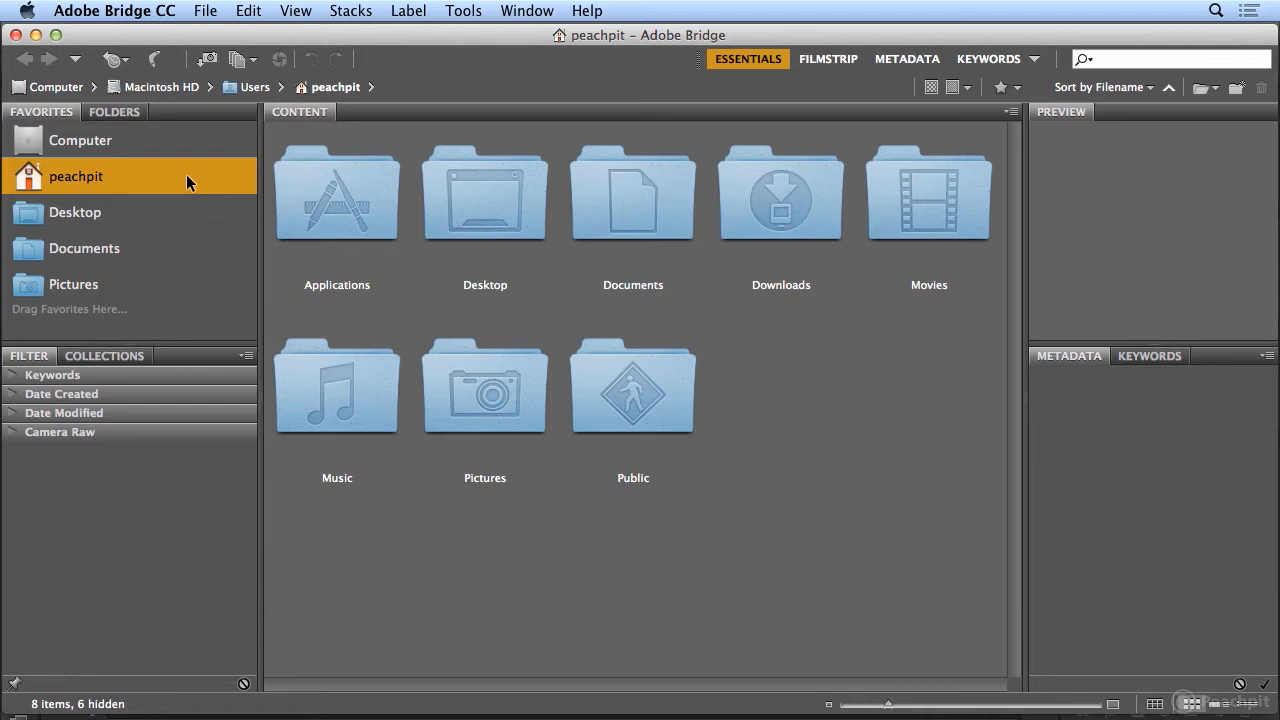
double_click(482, 205)
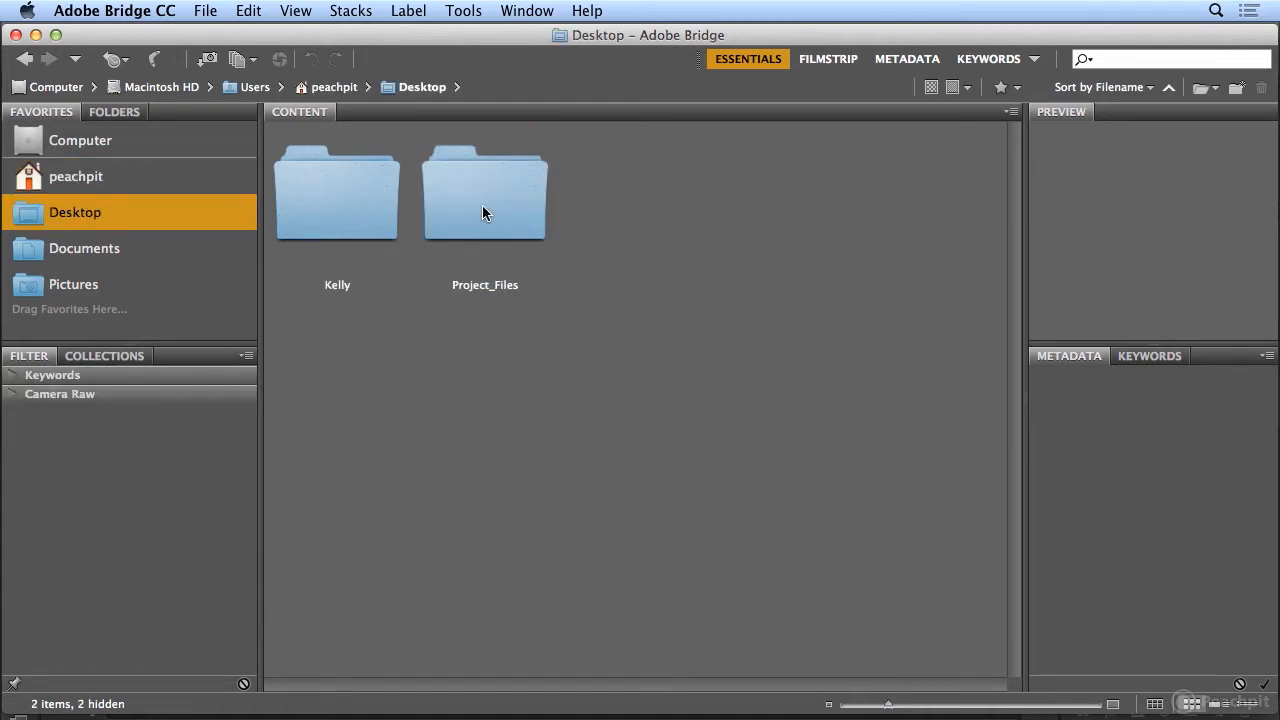
double_click(482, 207)
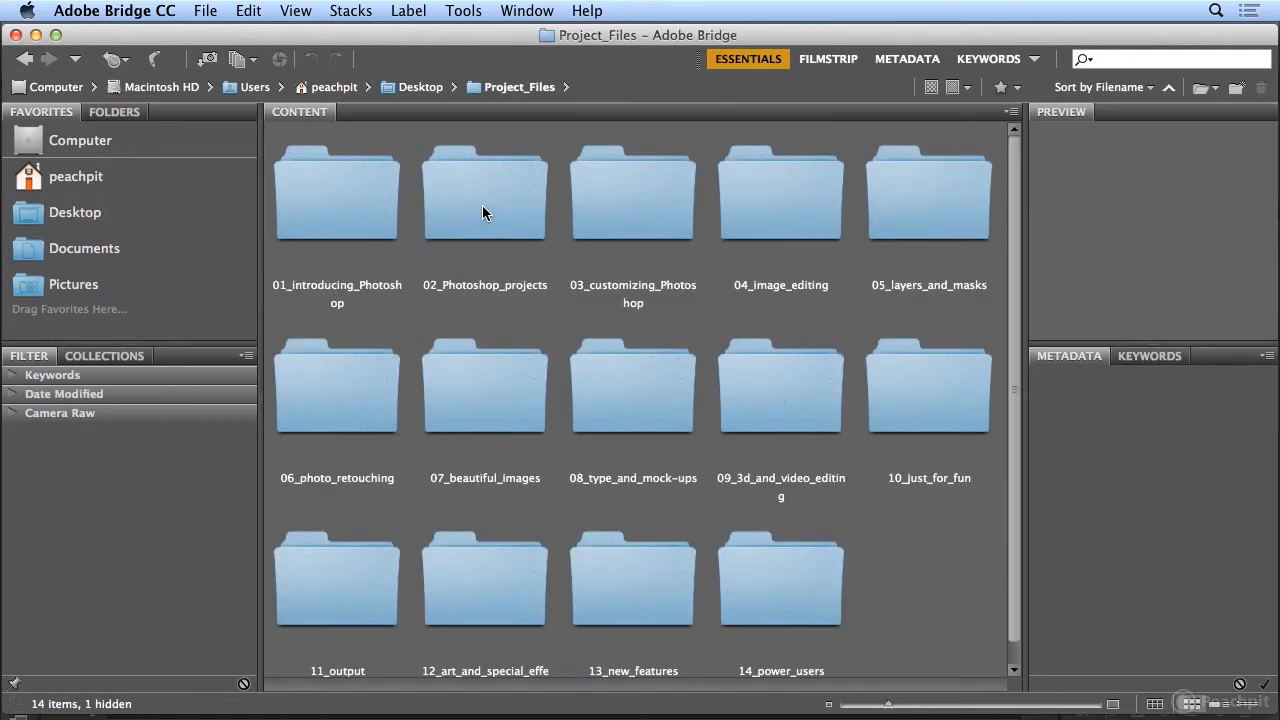
double_click(482, 212)
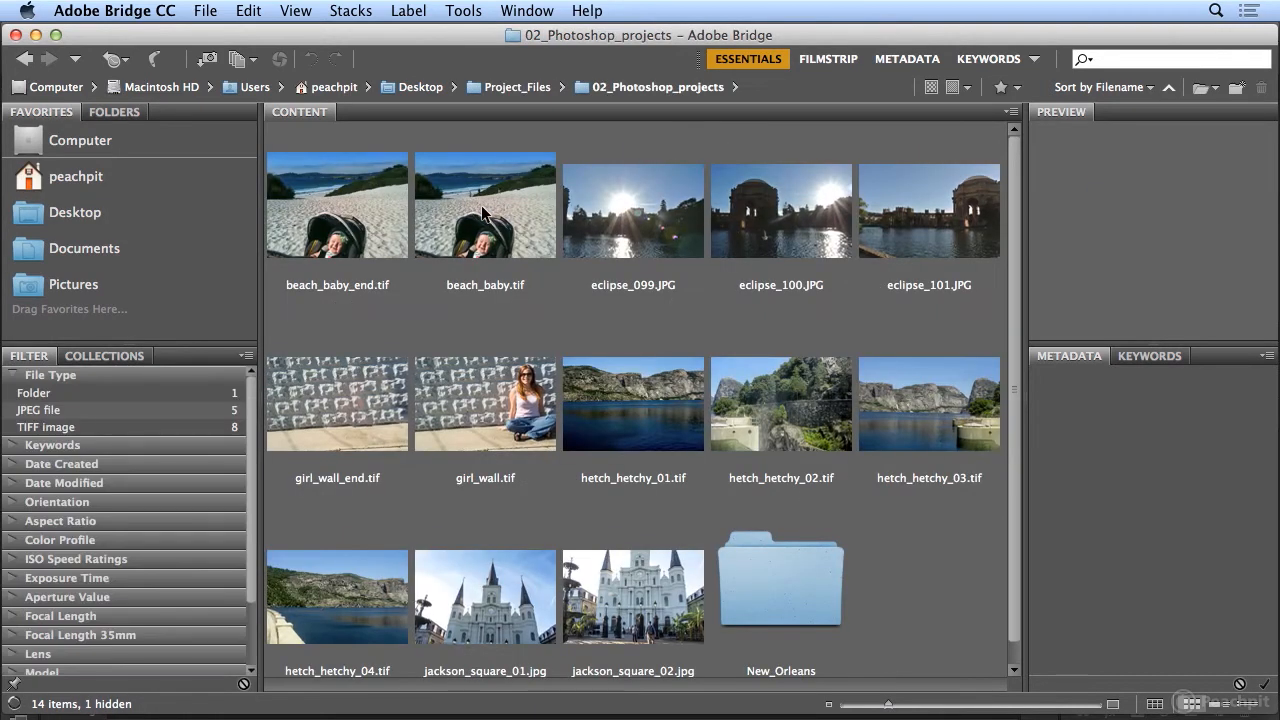
drag(889, 705, 865, 706)
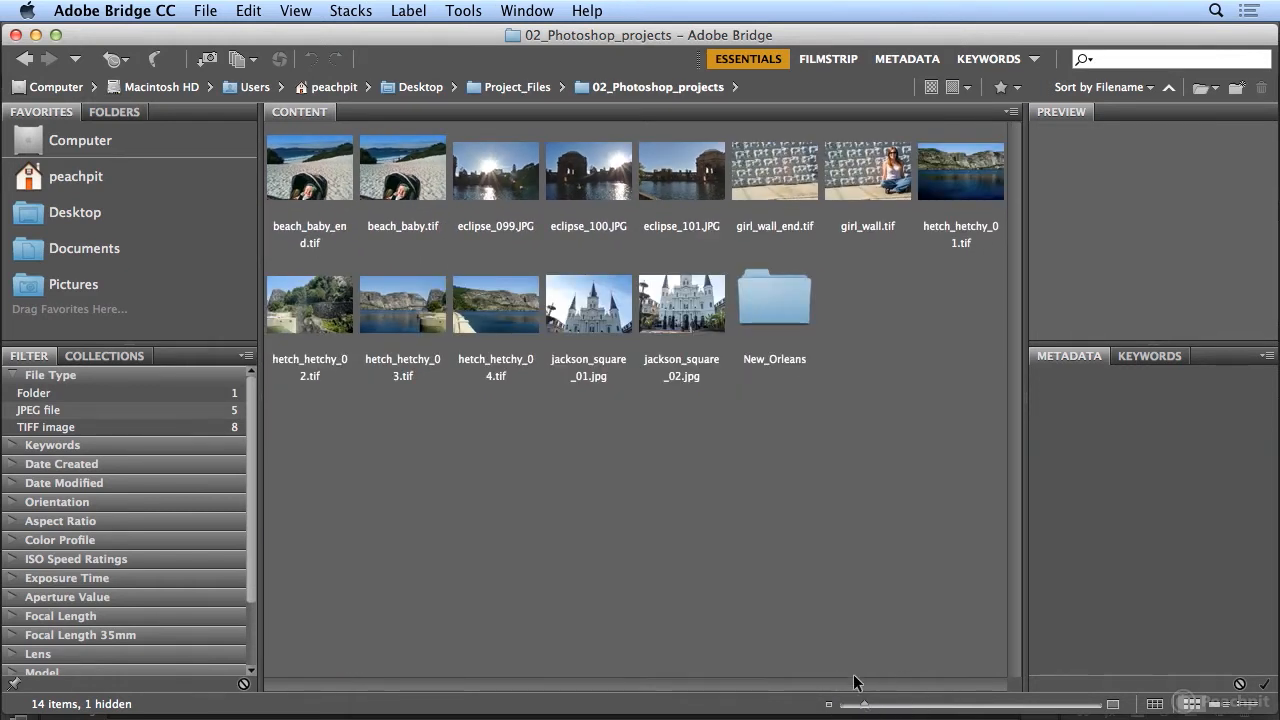
drag(866, 707, 908, 708)
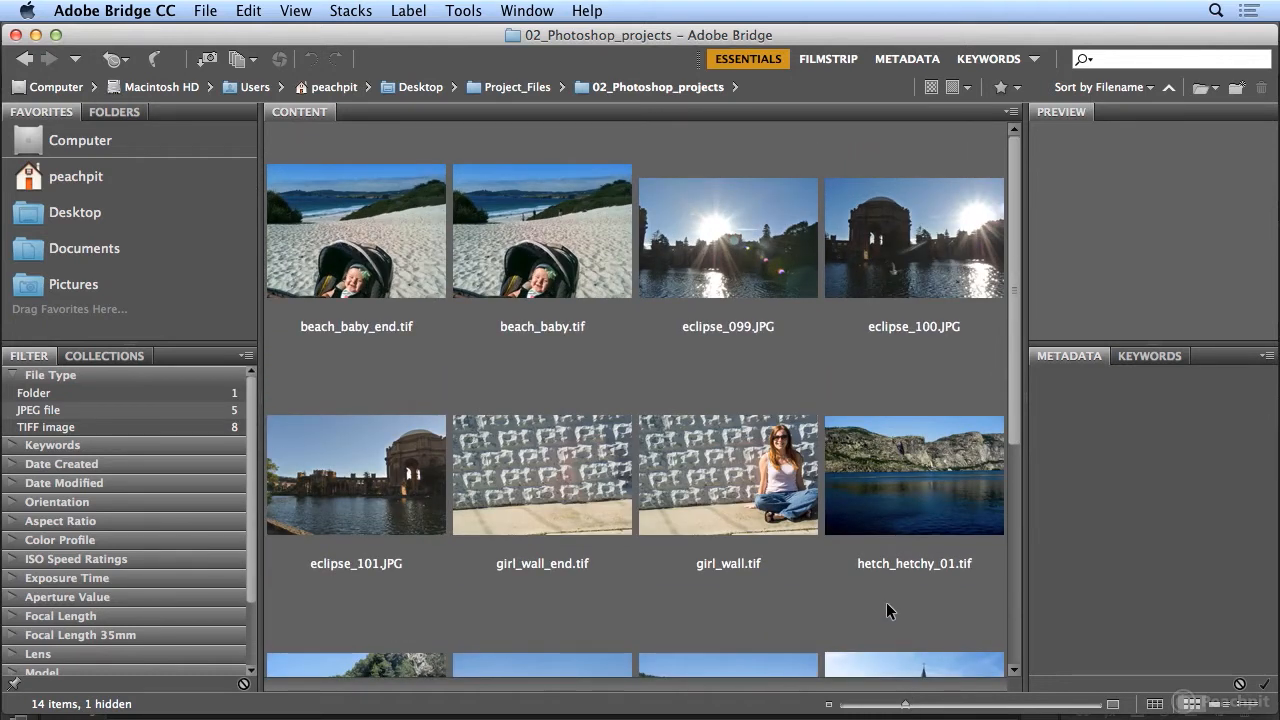
Step: Preview eclipse_099.JPG, eclipse_100.JPG and eclipse_101.JPG one at a time to compare how the shots overlap
click(786, 271)
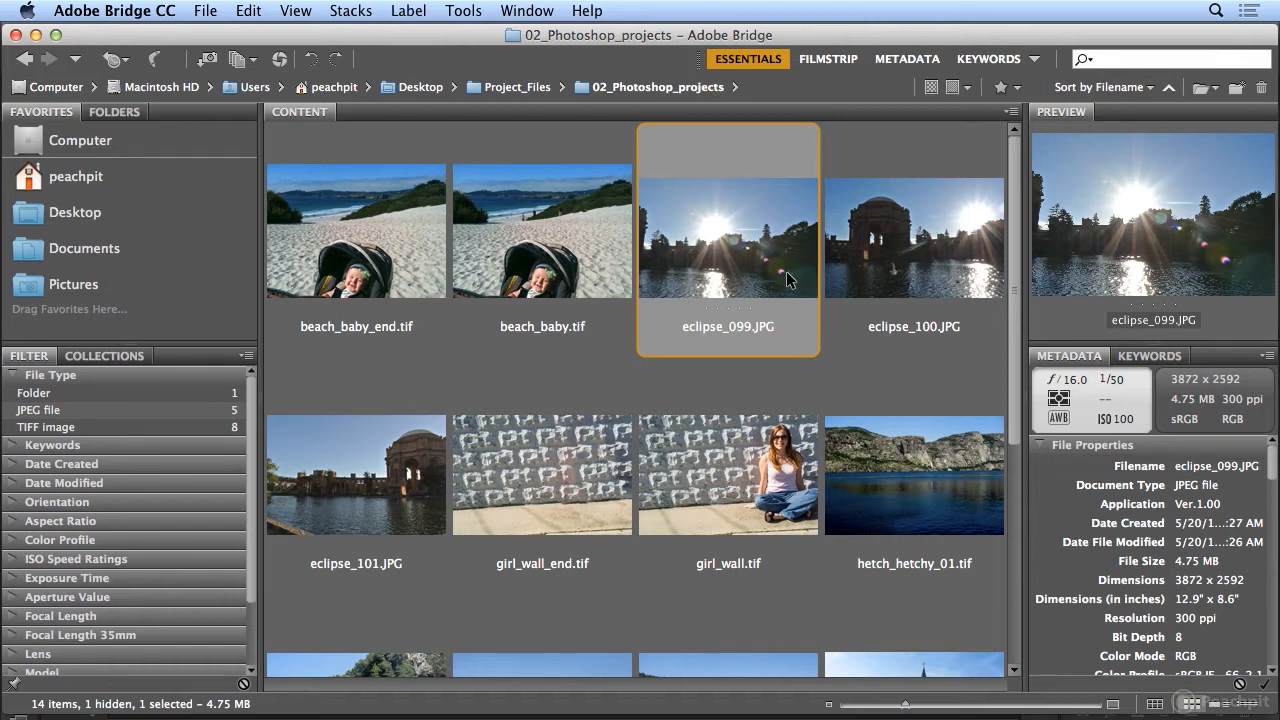
click(910, 264)
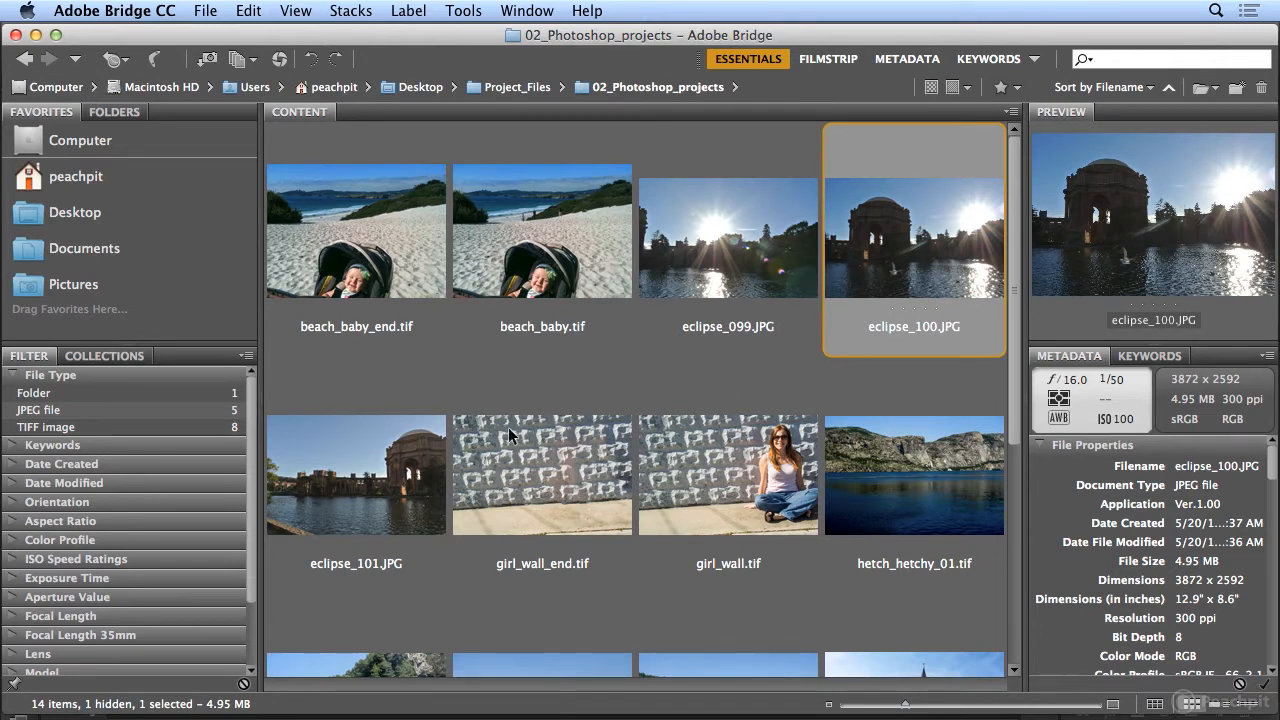
click(350, 462)
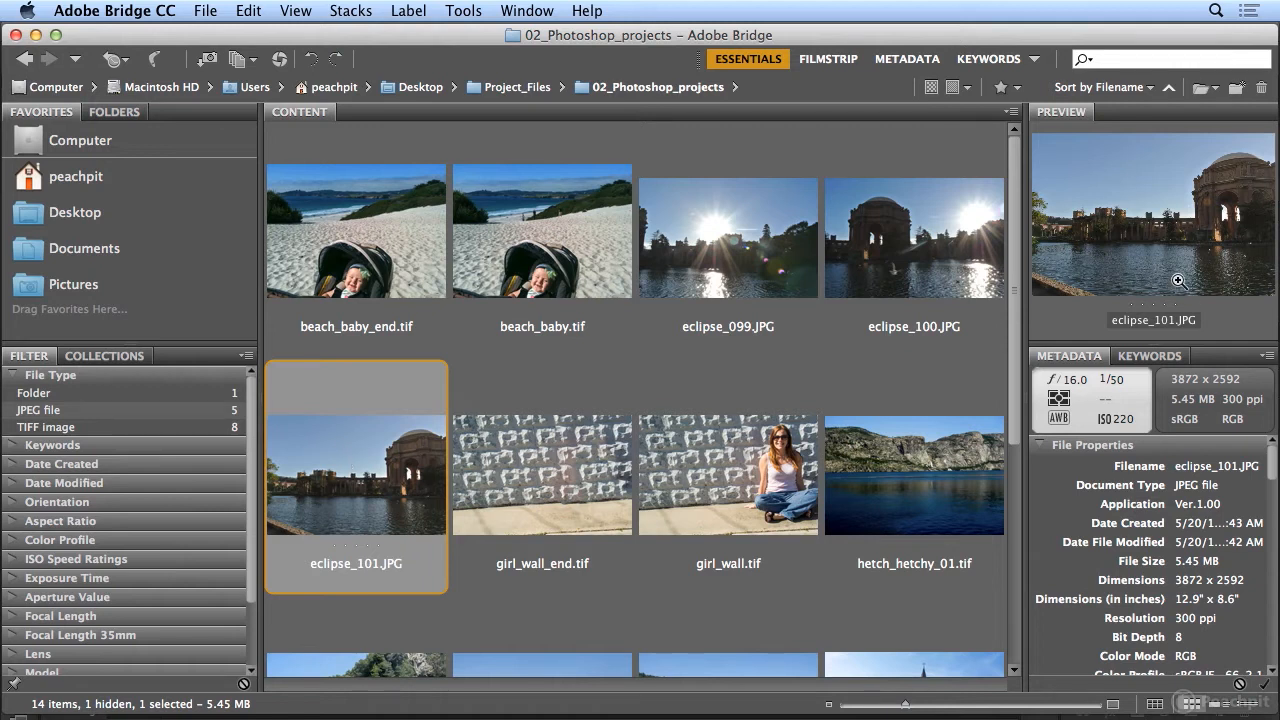
click(960, 266)
click(340, 480)
click(866, 260)
Step: Select eclipse_099.JPG through eclipse_101.JPG as a range, then reselect the same three photos individually
click(755, 262)
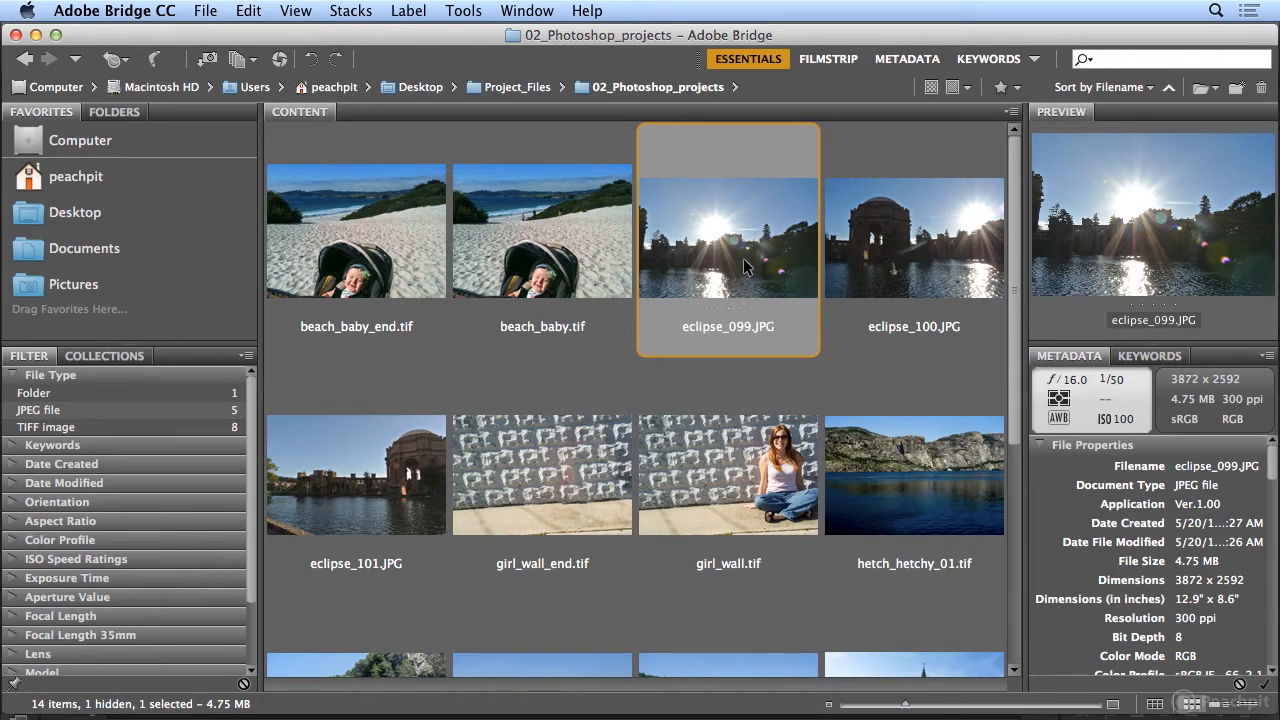
shift+click(367, 486)
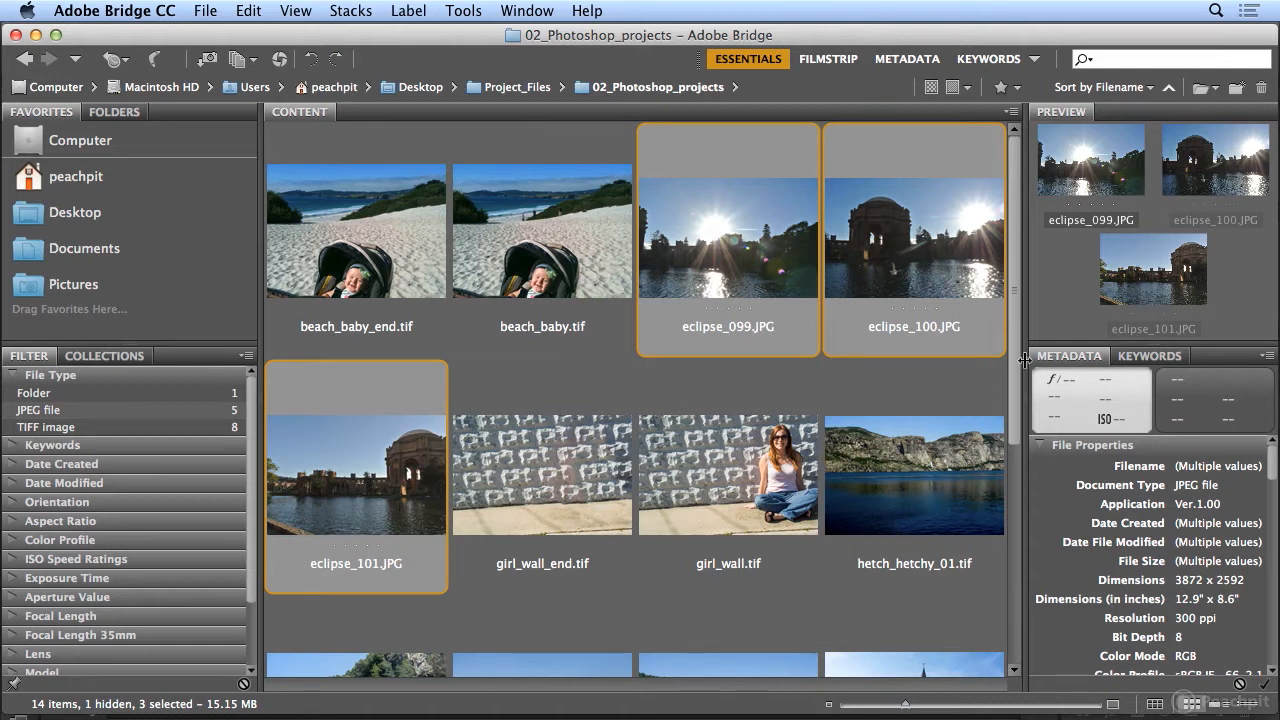
click(686, 291)
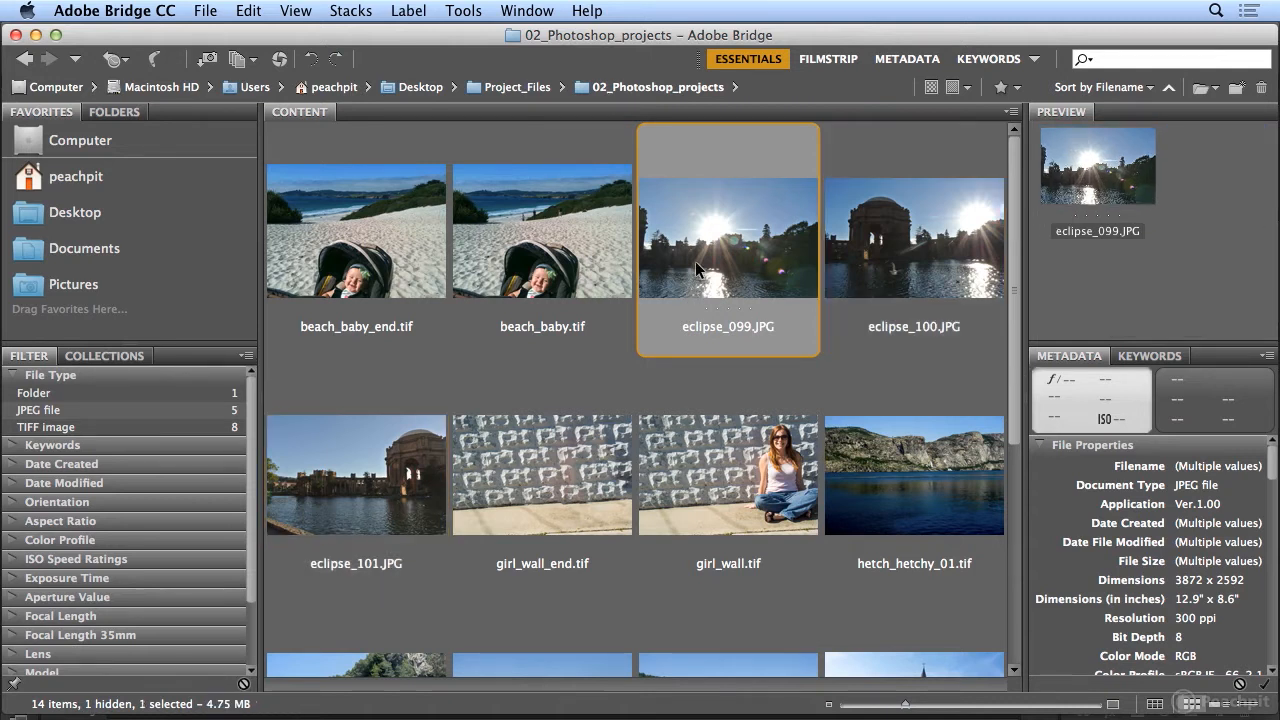
super+click(889, 253)
super+click(394, 473)
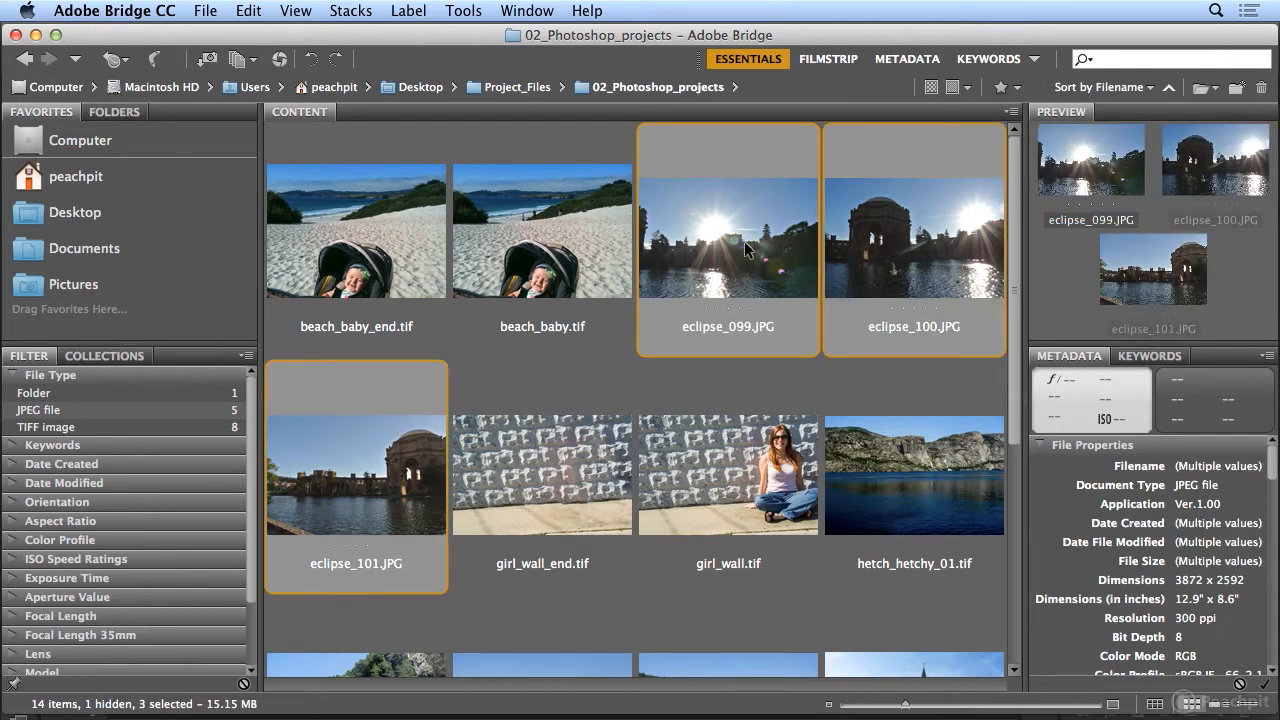
Step: Select eclipse_099.JPG through eclipse_101.JPG and combine them in Photoshop with Photomerge, using the Auto layout with Blend Images Together enabled
click(742, 210)
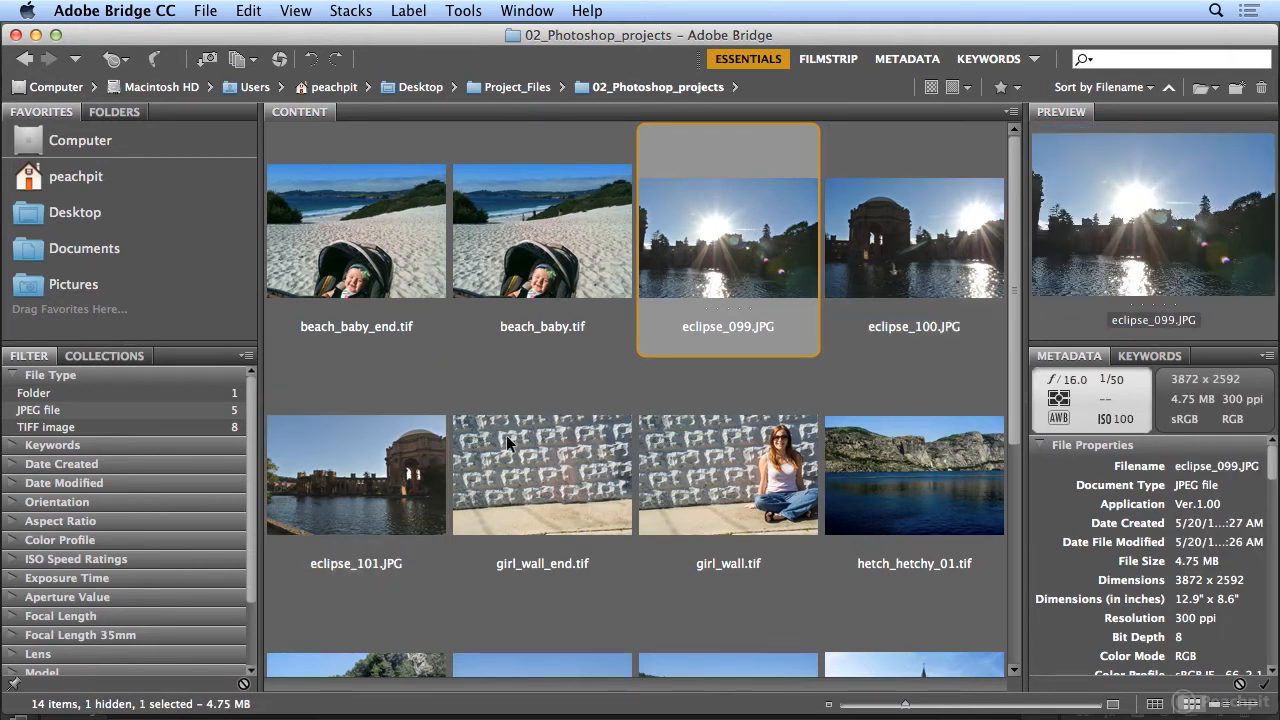
shift+click(391, 489)
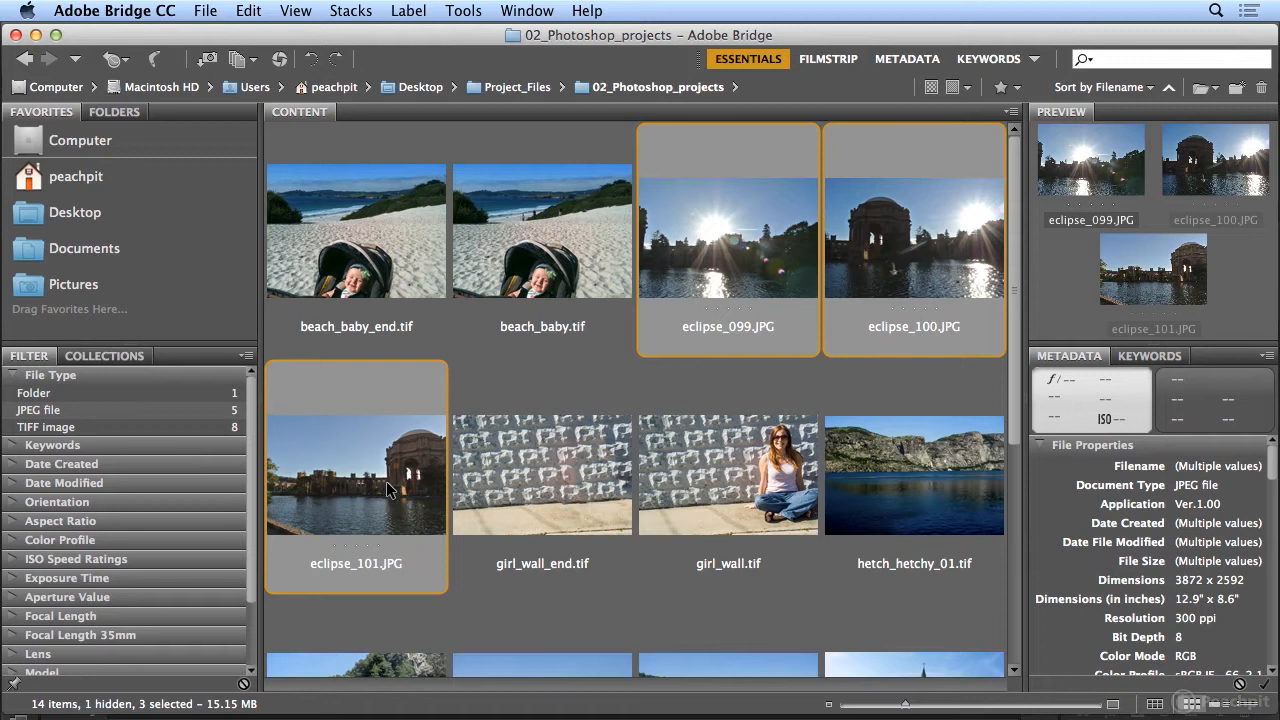
click(480, 12)
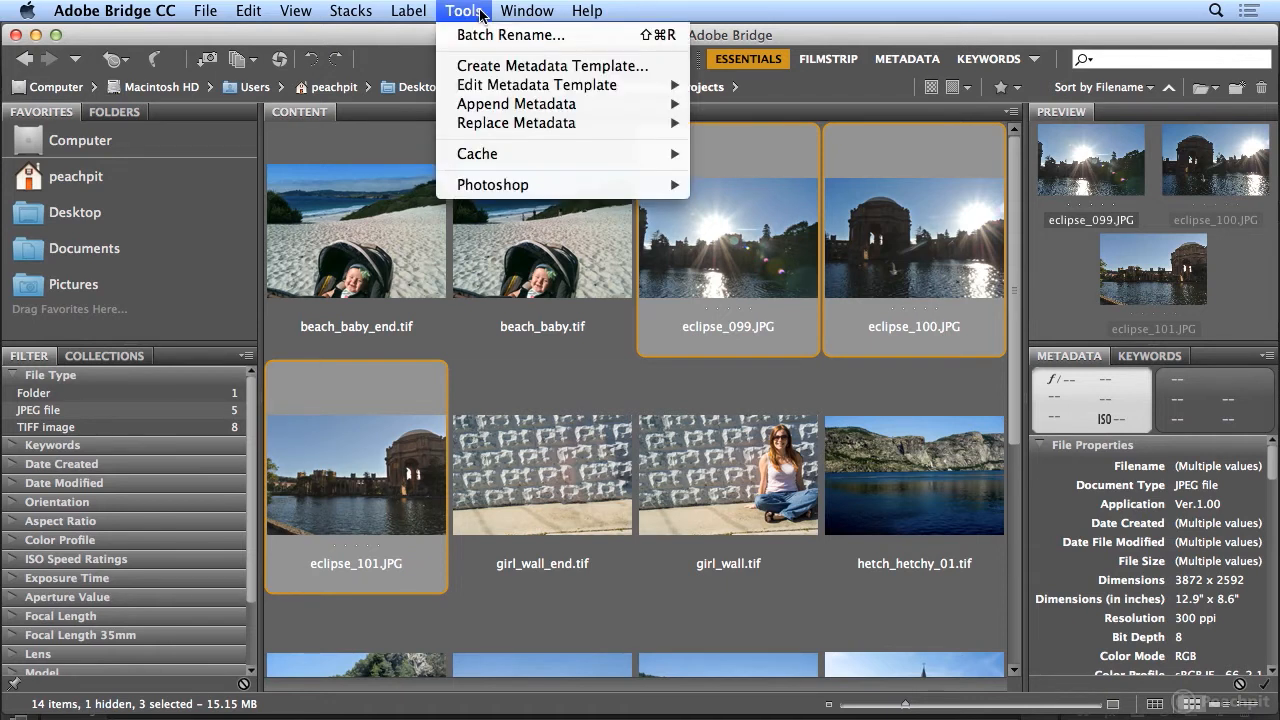
mouse_move(522, 185)
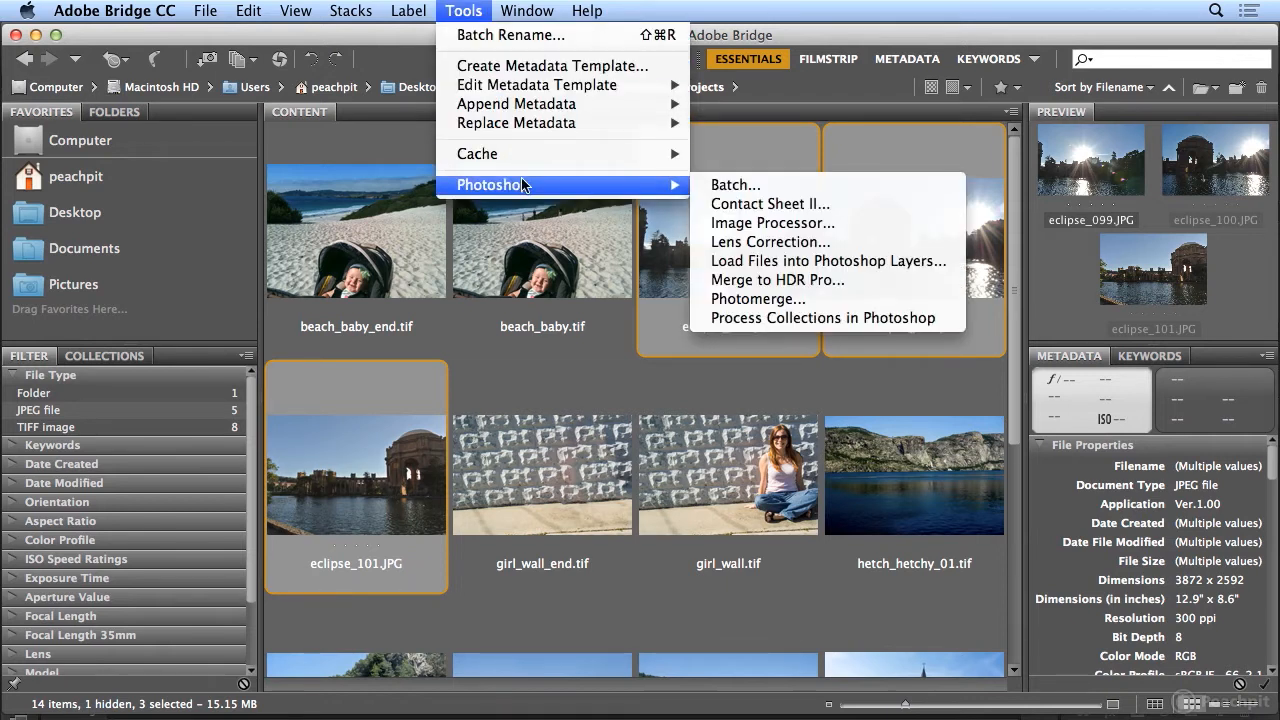
click(866, 299)
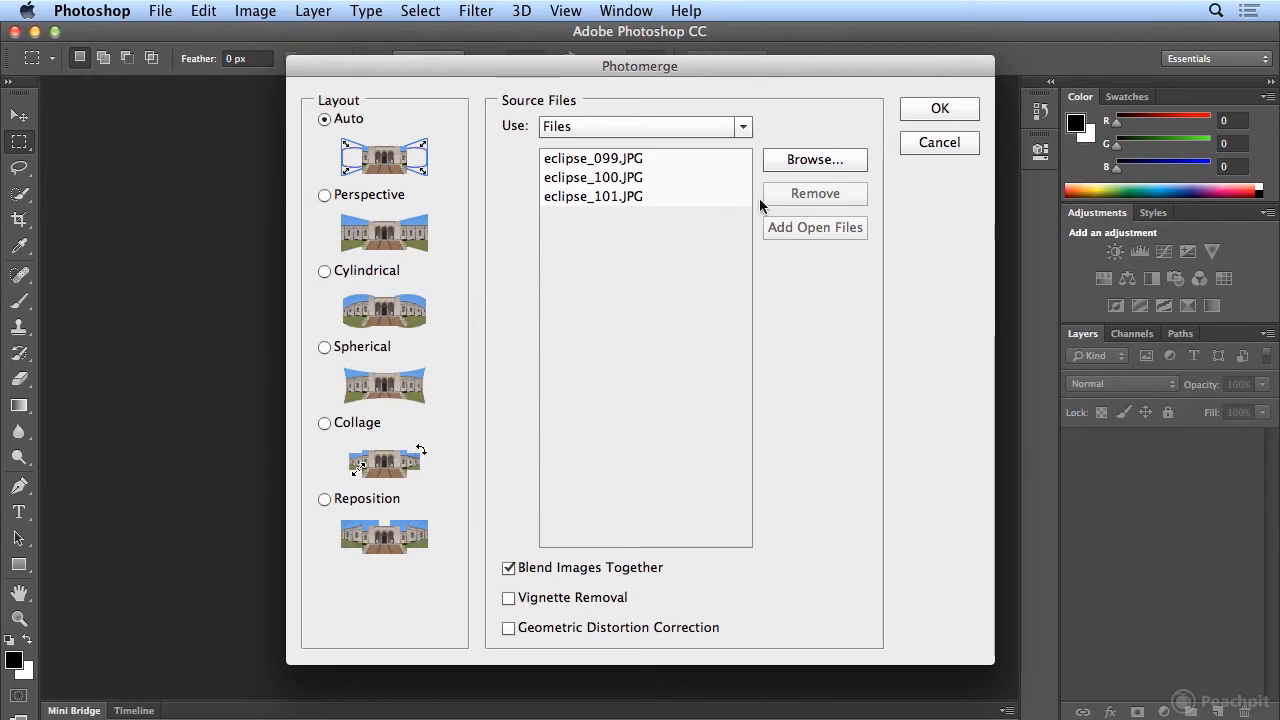
click(930, 113)
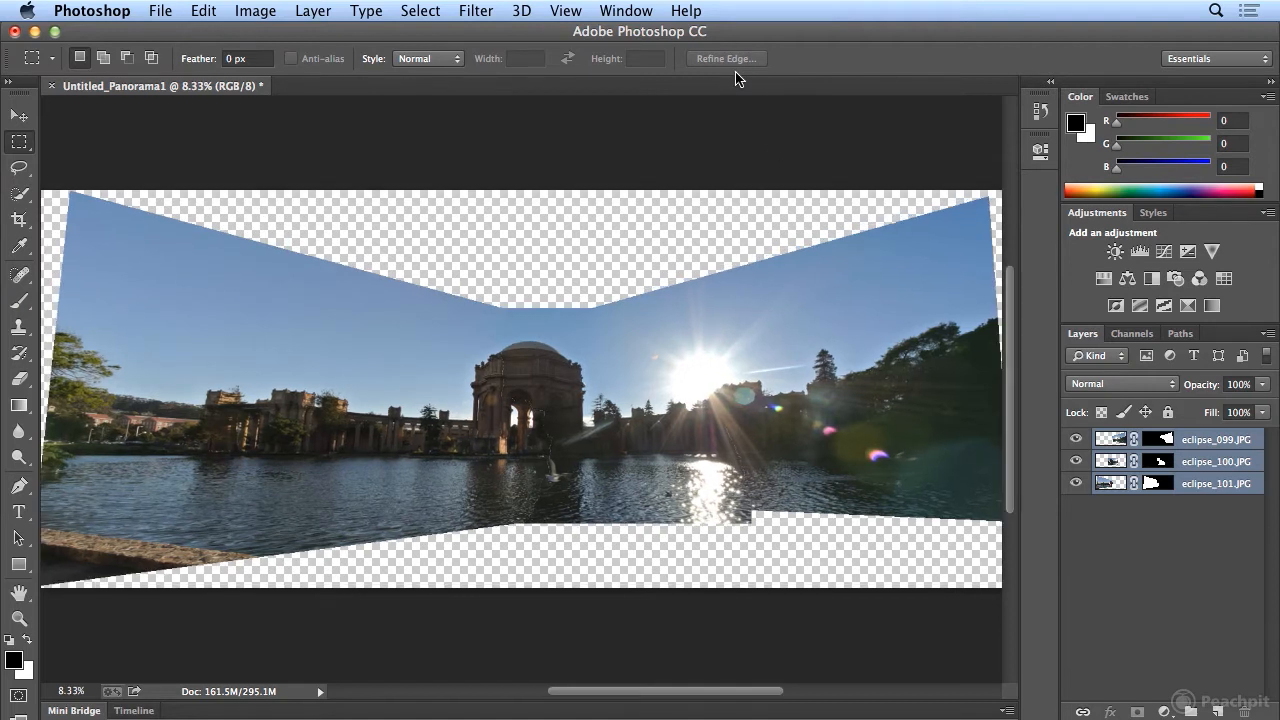
Step: Examine the merged panorama at 33.33% around the domed building, the sun and the water for visible seams
key(super+plus)
key(super+plus)
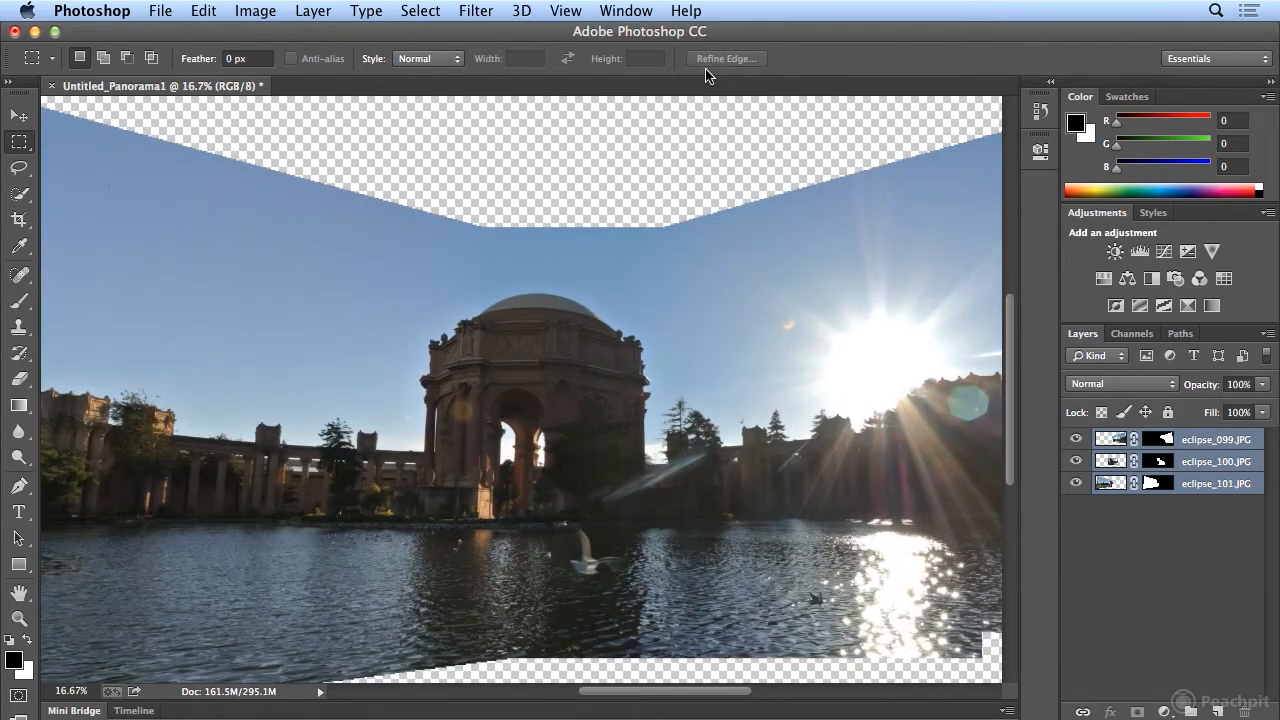
click(565, 10)
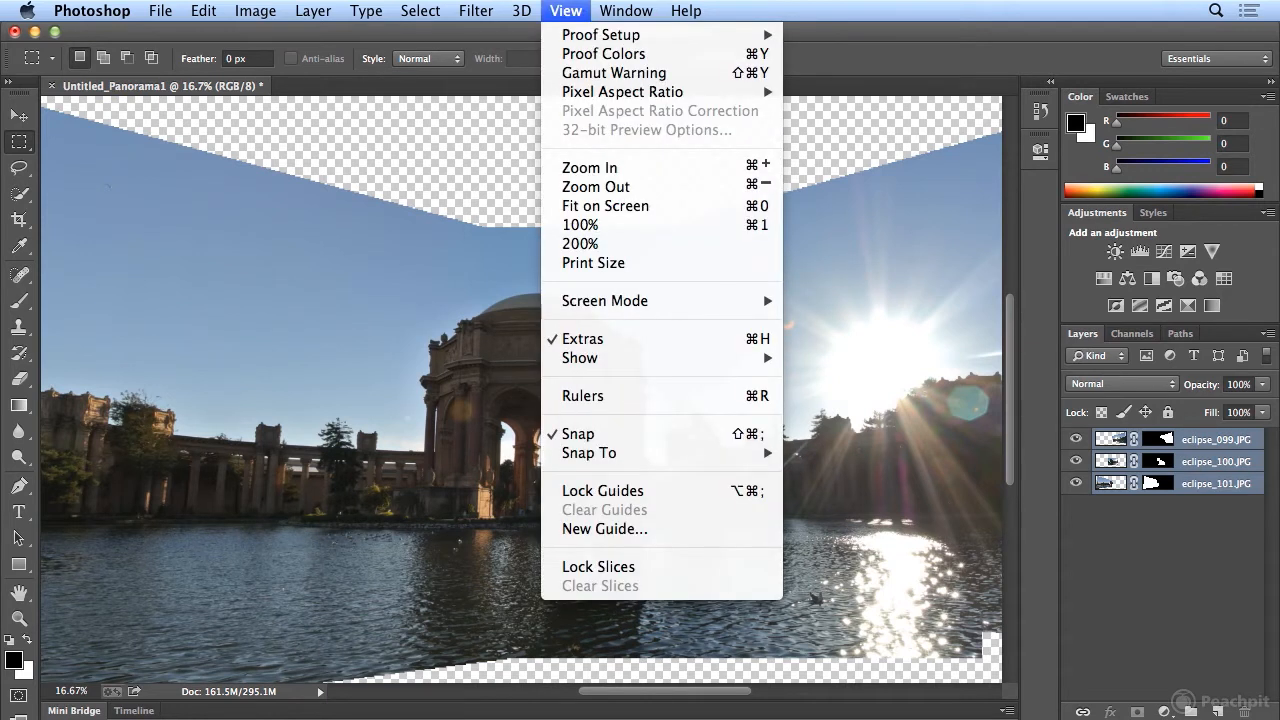
click(585, 167)
click(565, 10)
click(585, 165)
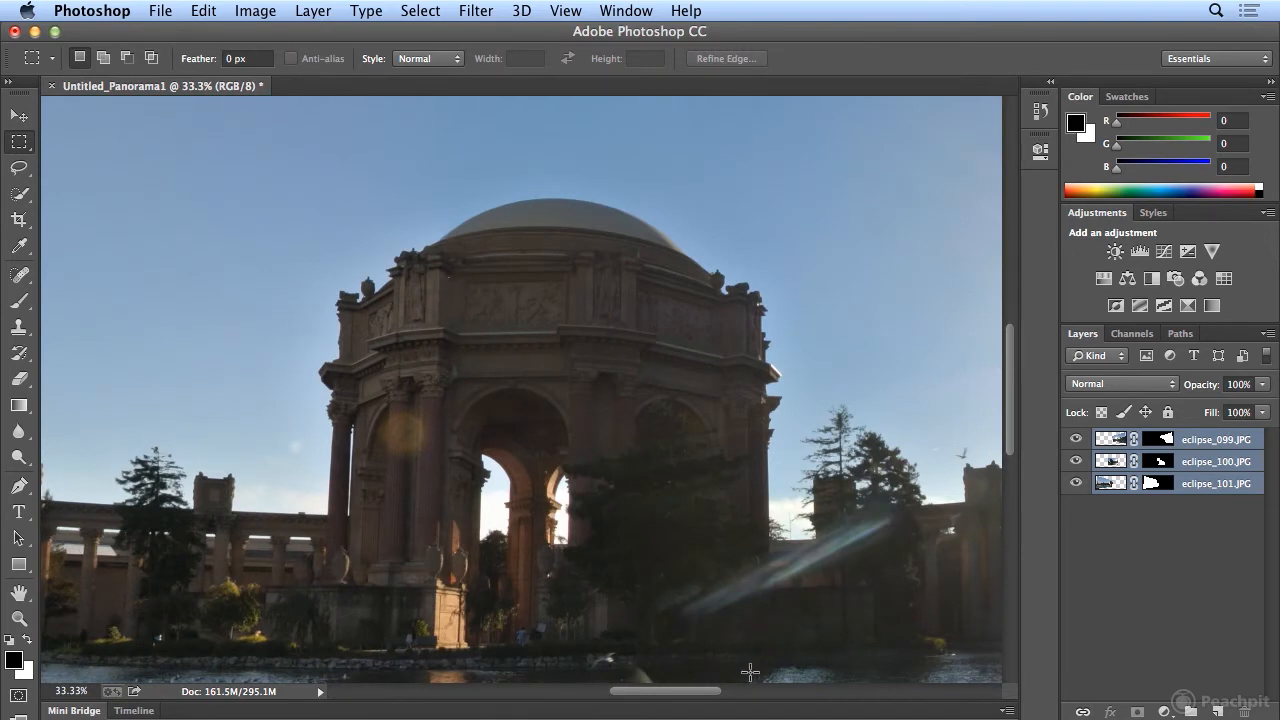
drag(748, 662, 580, 332)
drag(862, 372, 590, 465)
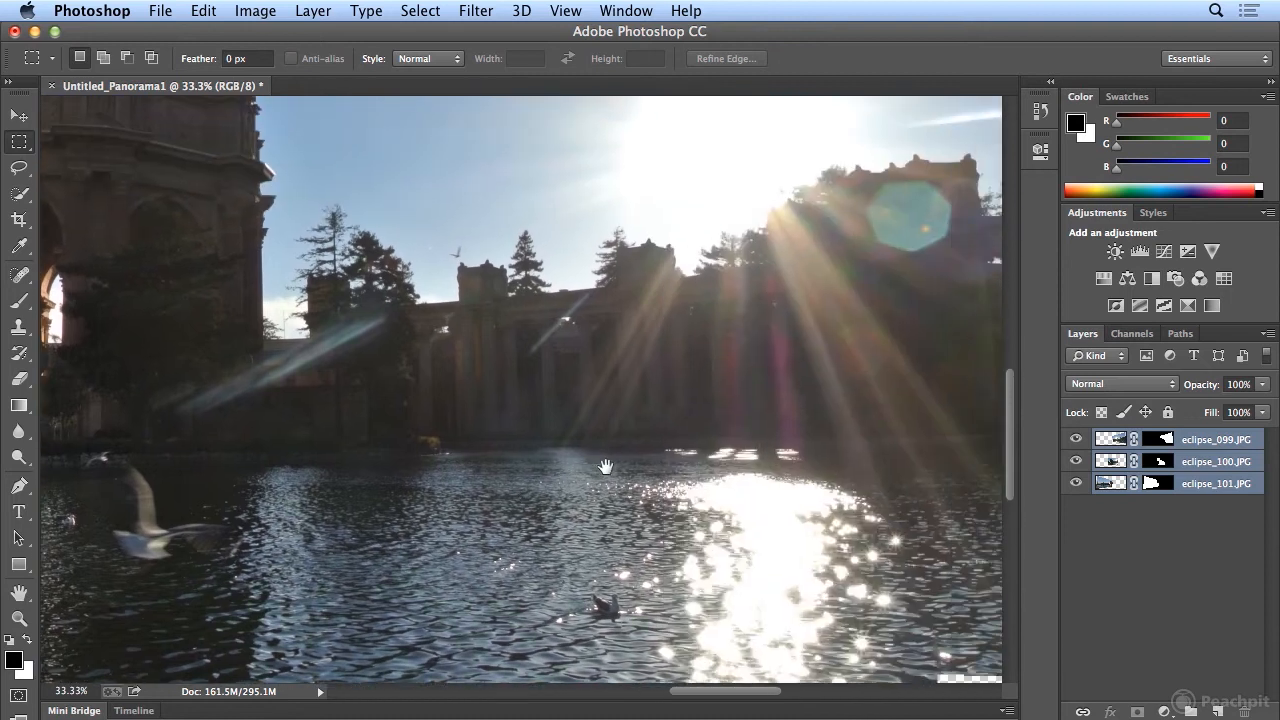
drag(329, 363, 332, 499)
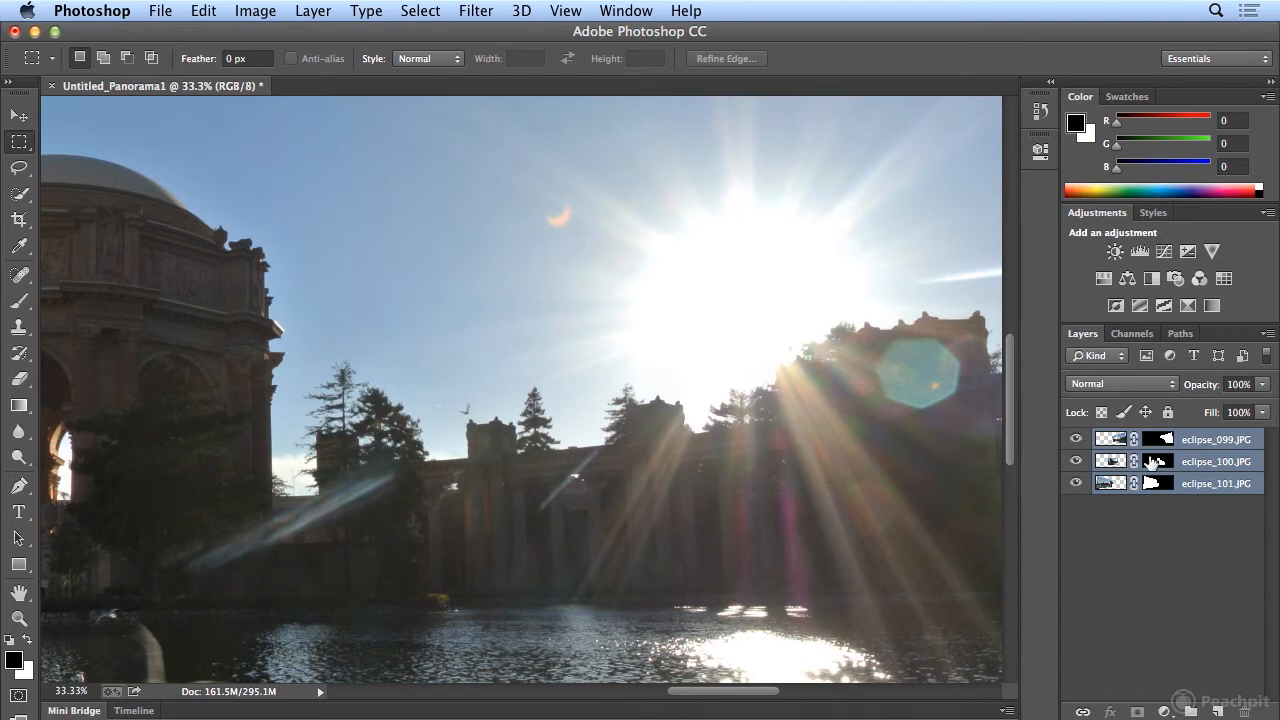
drag(775, 510, 890, 342)
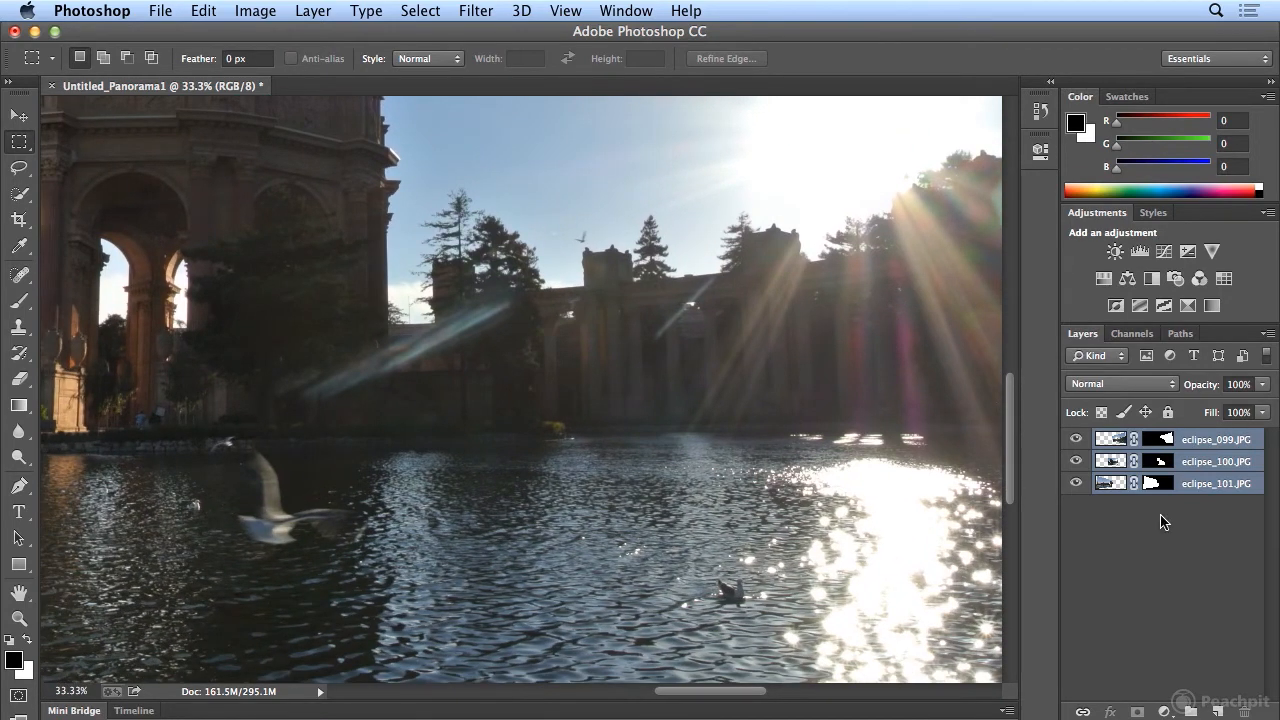
Step: Disable and re-enable the layer mask of eclipse_099.JPG repeatedly to compare the blended and unblended seam
key(super+minus)
key(super+minus)
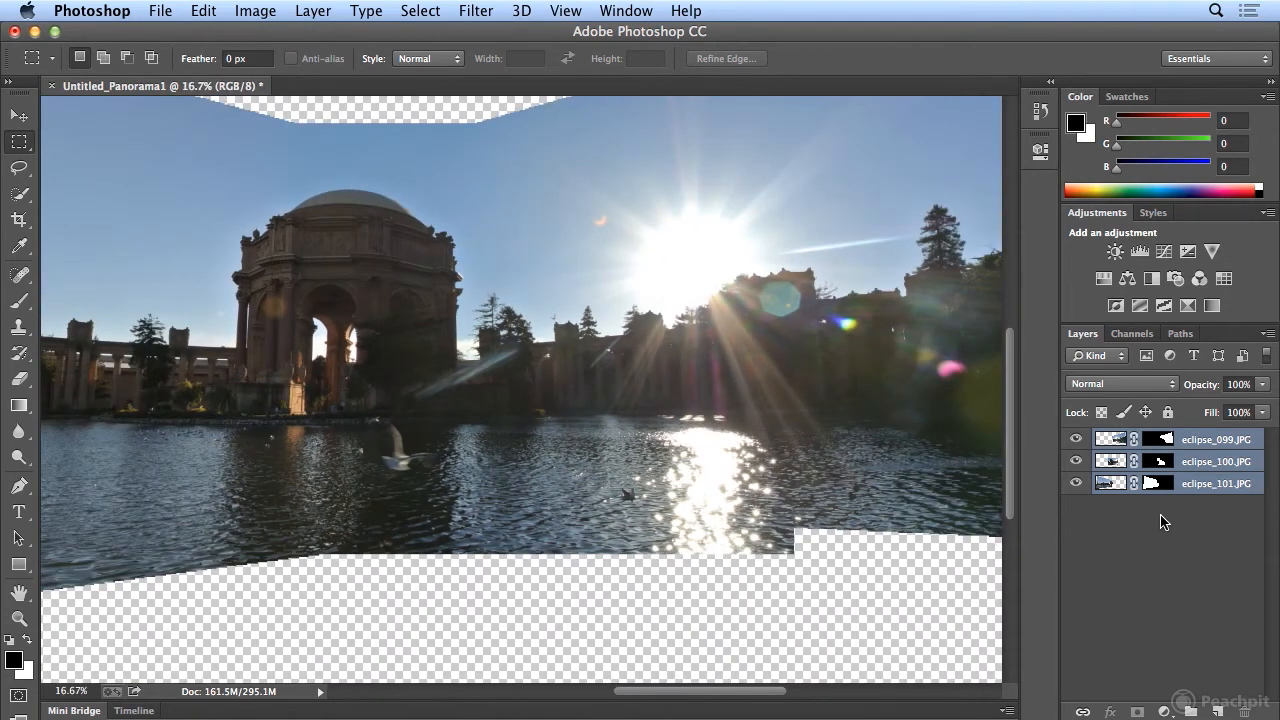
shift+click(1163, 441)
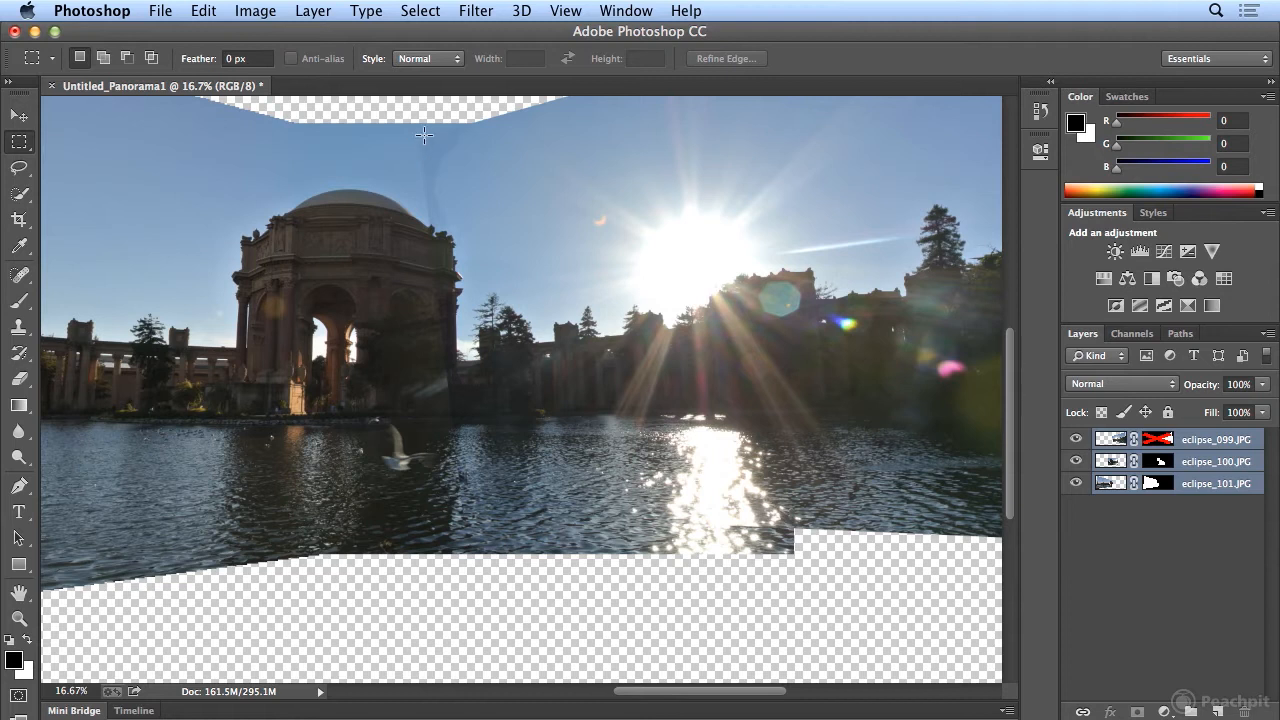
shift+click(1152, 441)
shift+click(1152, 441)
shift+click(1152, 441)
shift+click(1152, 441)
shift+click(1152, 441)
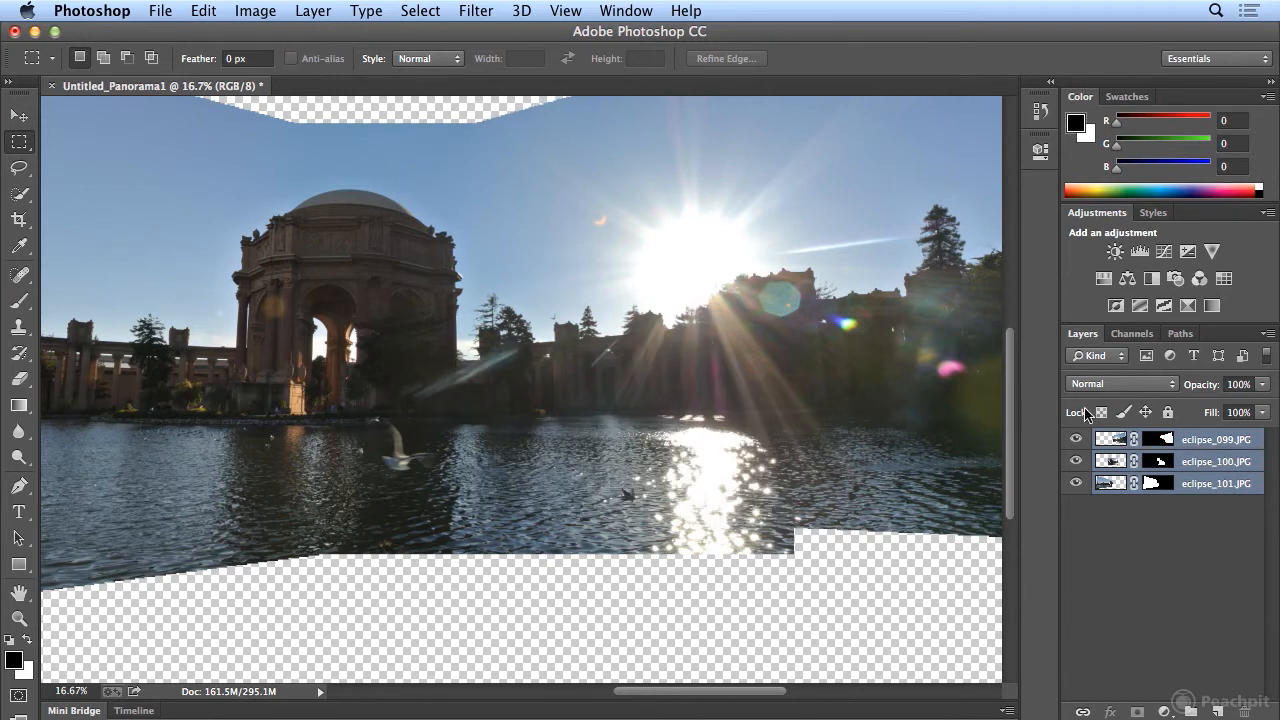
click(1154, 443)
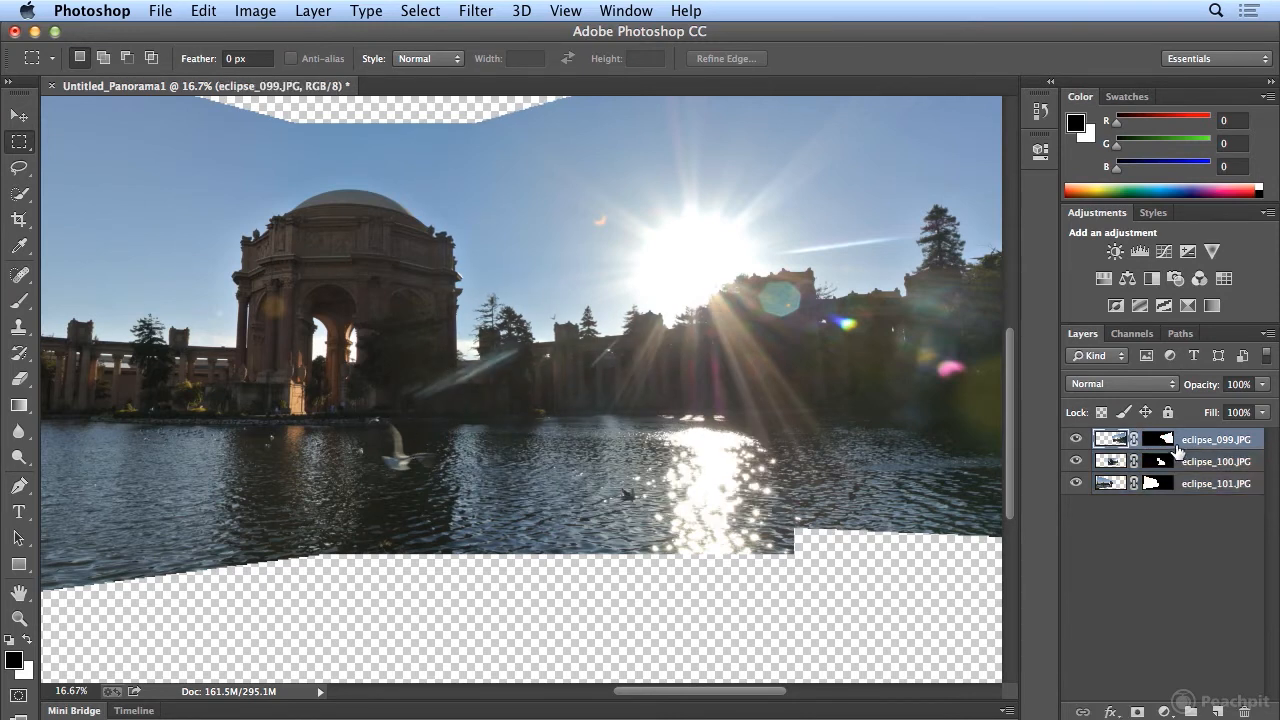
shift+click(1152, 443)
shift+click(1152, 443)
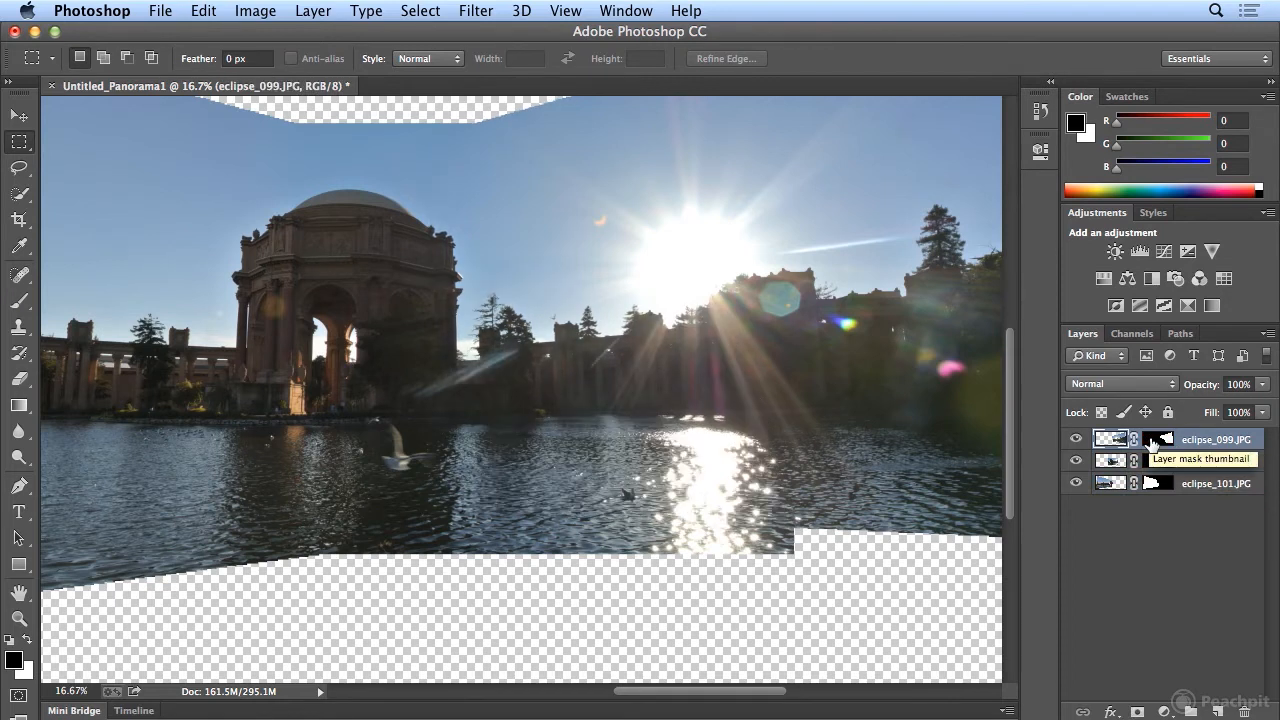
shift+click(1152, 443)
shift+click(1152, 443)
Step: Turn the layer mask of eclipse_100.JPG off and on several times to compare its edges, leaving it enabled
shift+click(1154, 463)
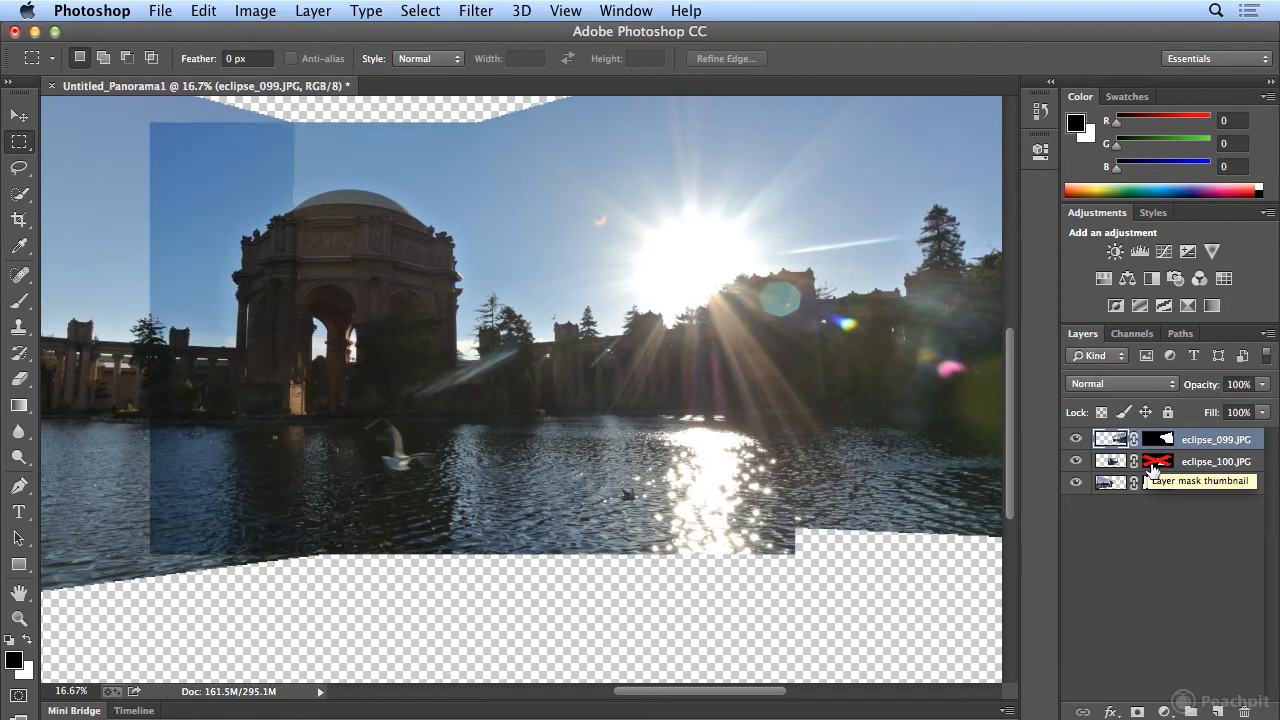
shift+click(1153, 467)
shift+click(1153, 467)
shift+click(1153, 467)
shift+click(1153, 467)
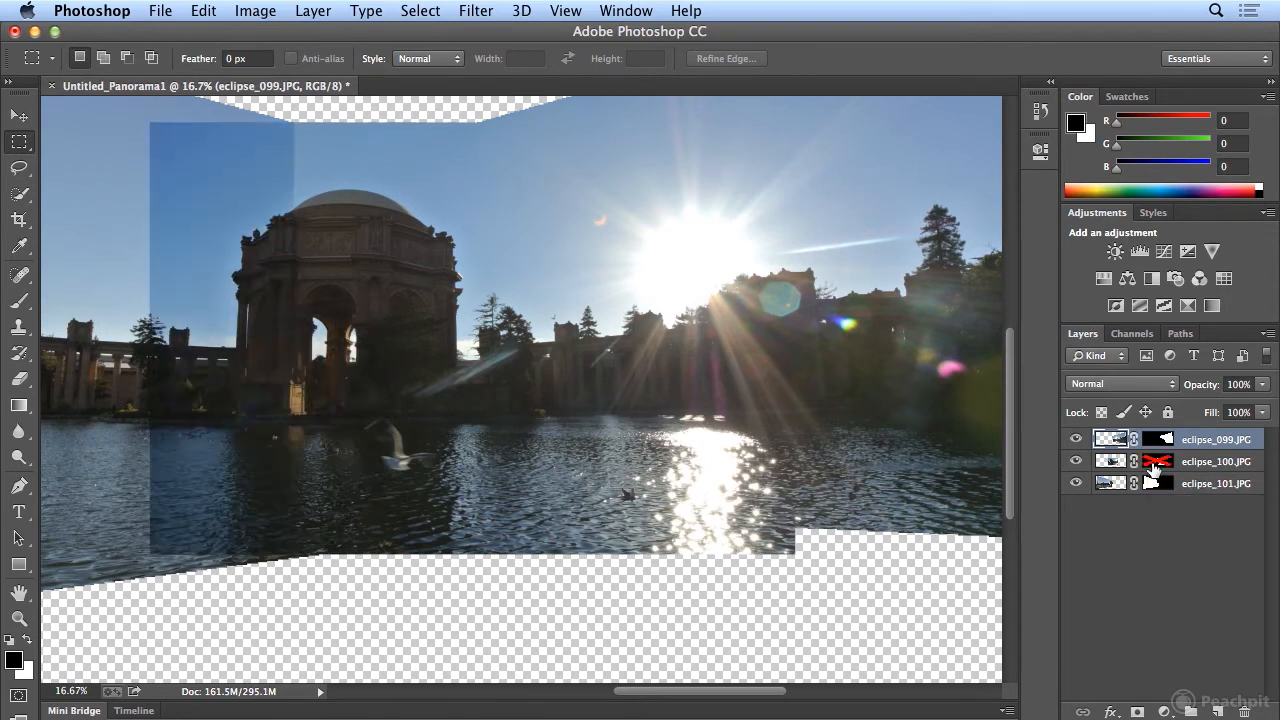
shift+click(1153, 467)
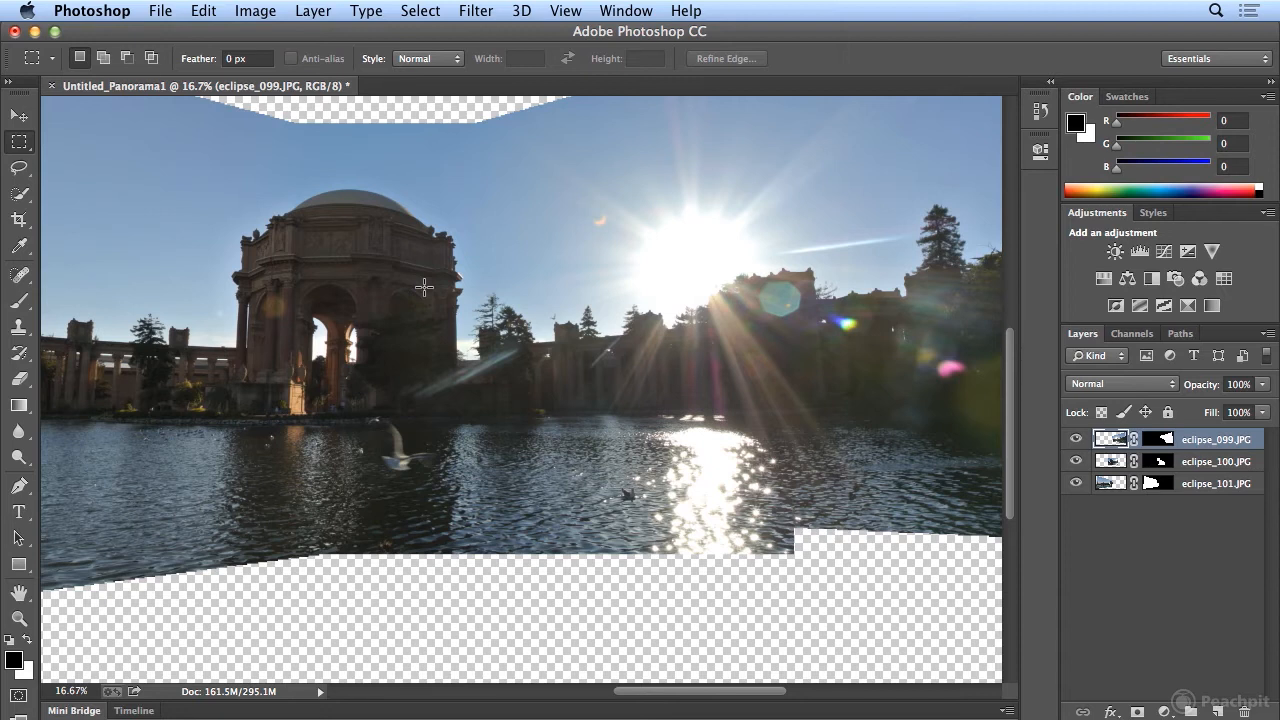
key(super+minus)
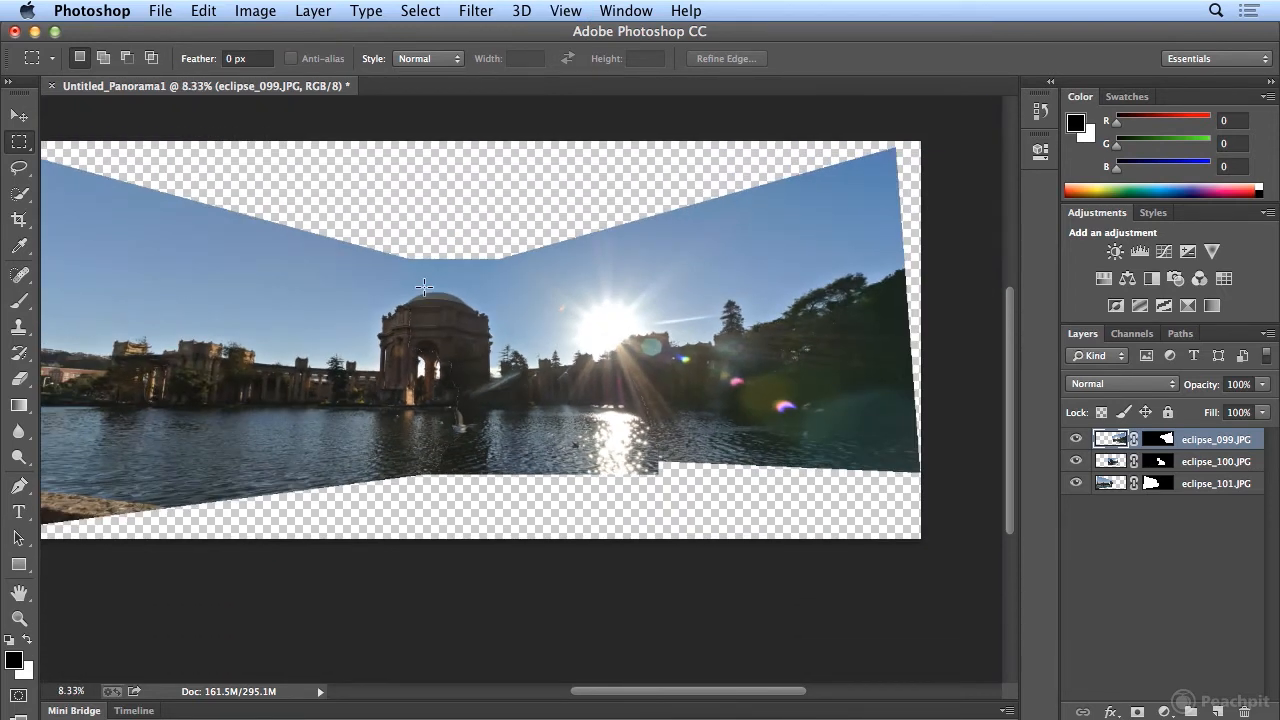
key(super+equal)
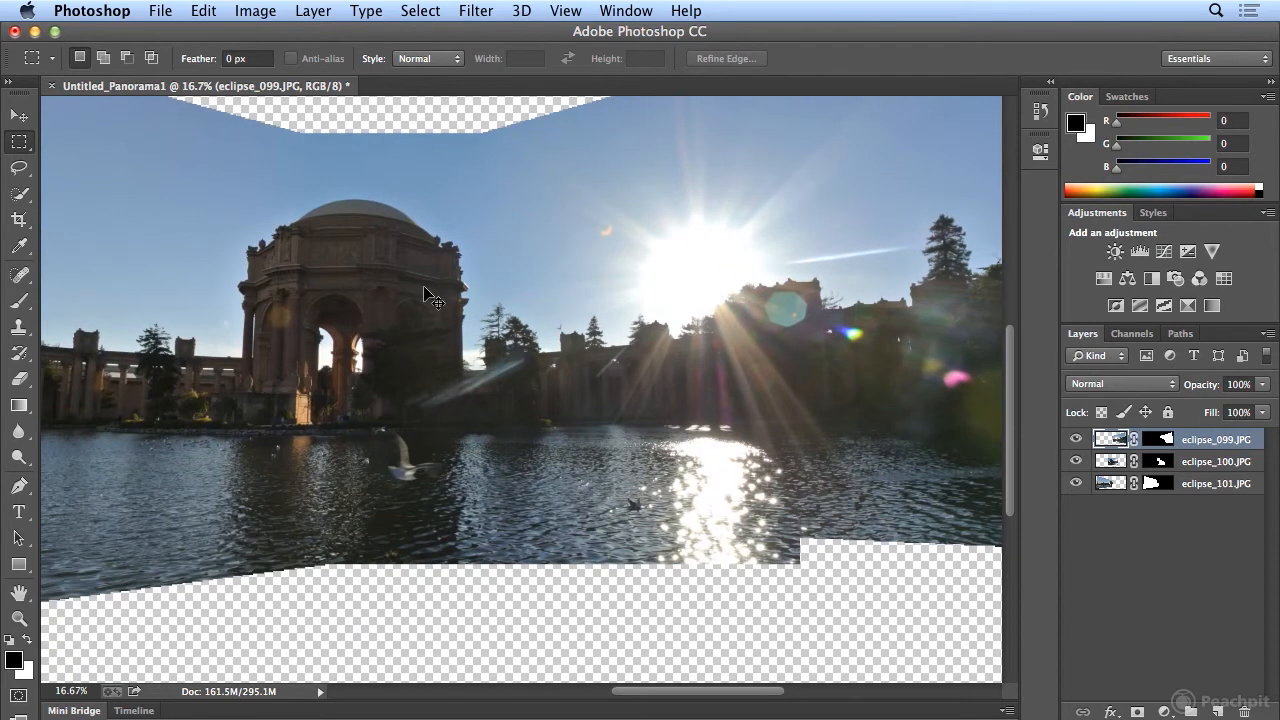
Step: Flatten the three masked eclipse layers of the panorama into a single background layer
key(super+equal)
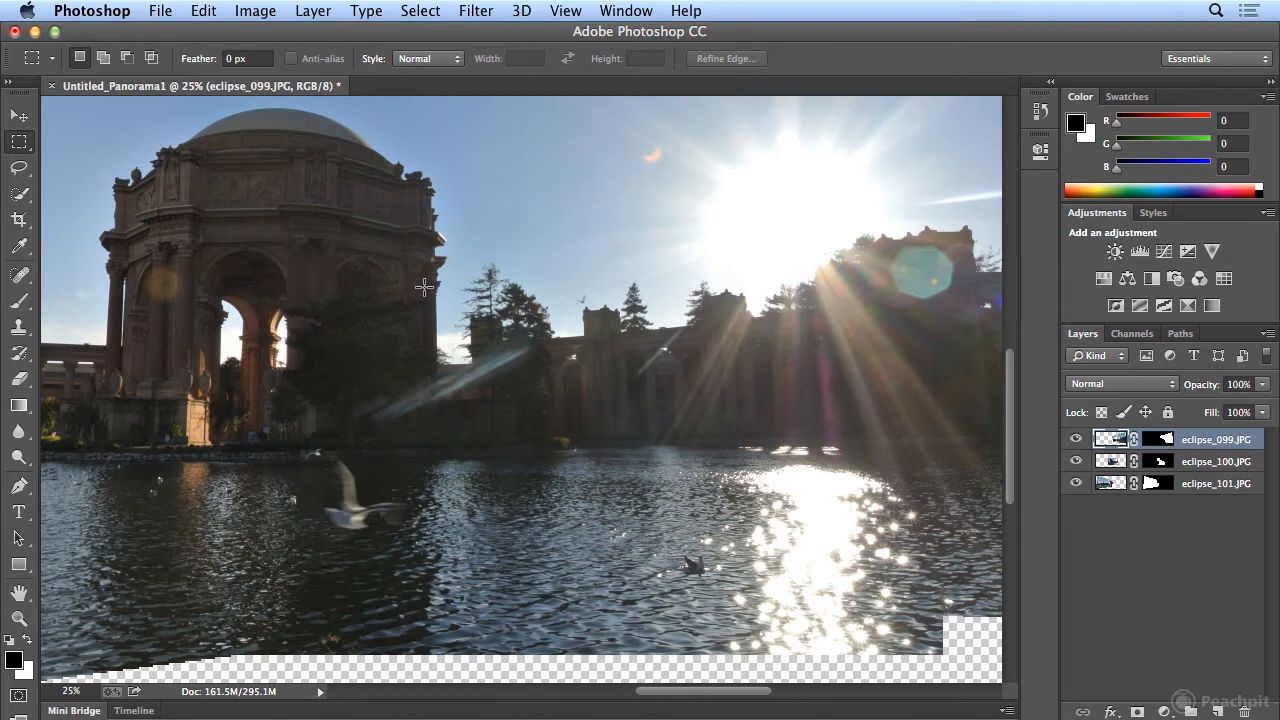
click(566, 10)
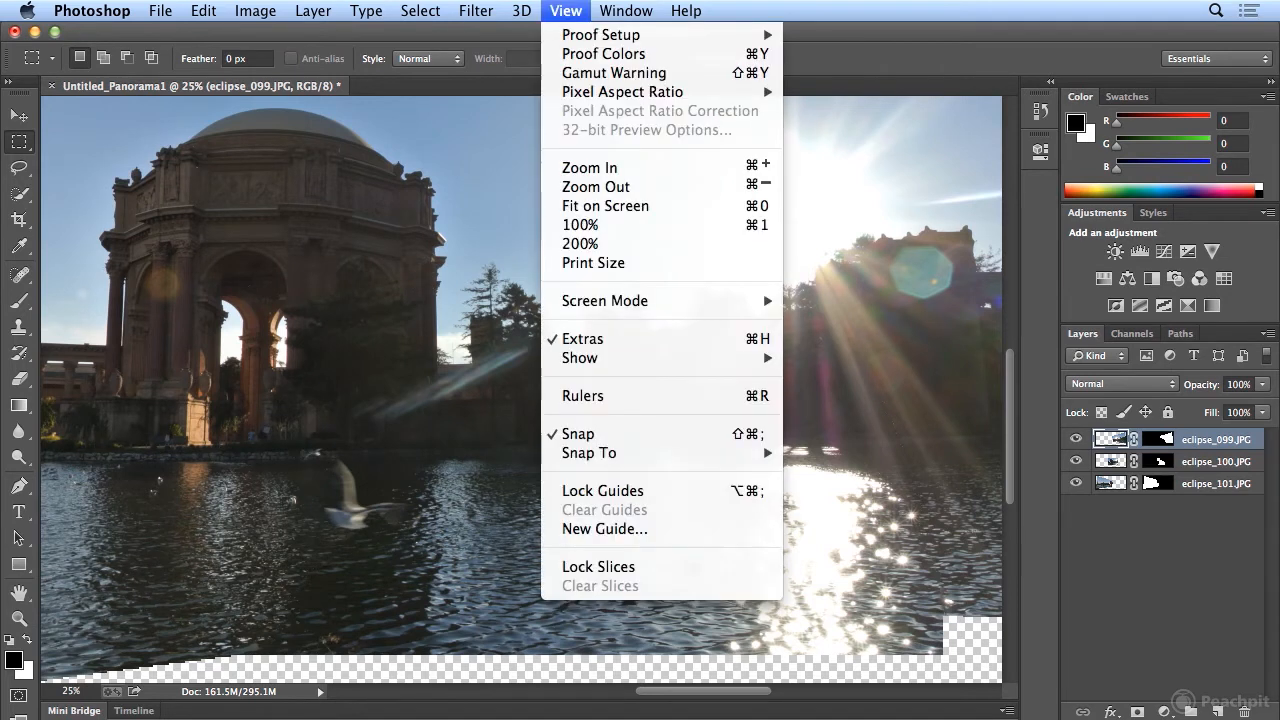
click(586, 206)
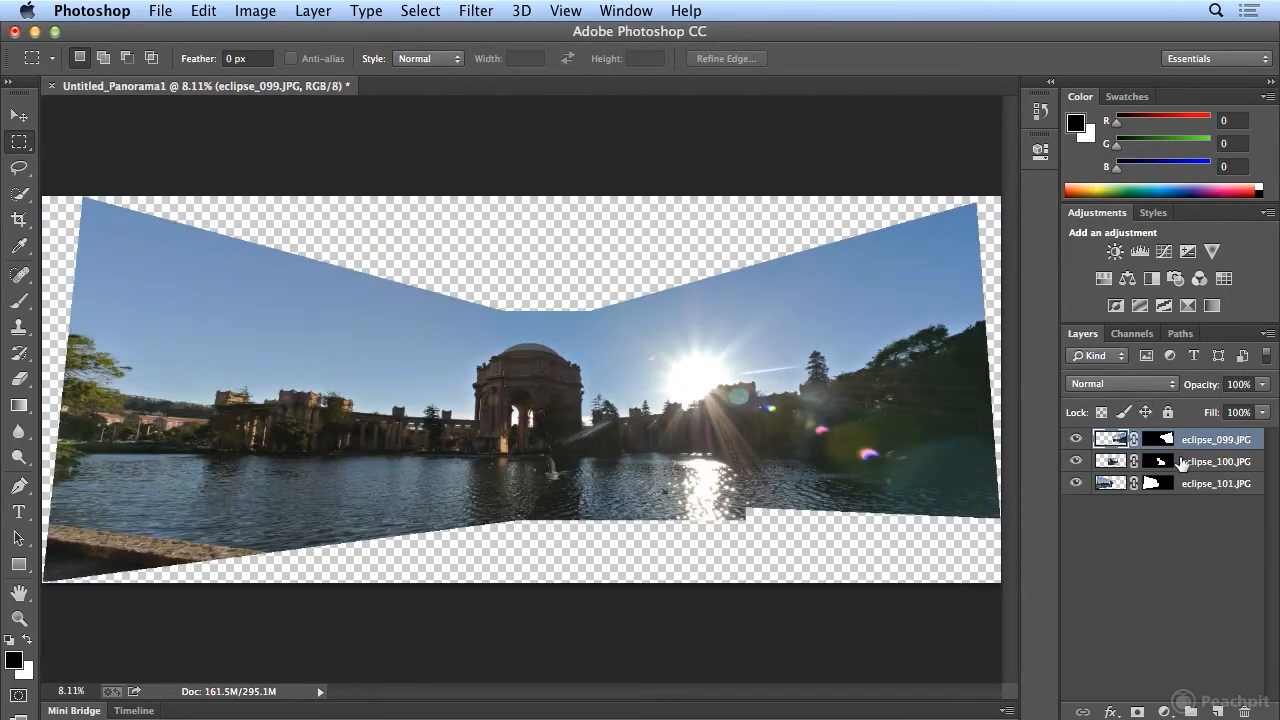
click(314, 10)
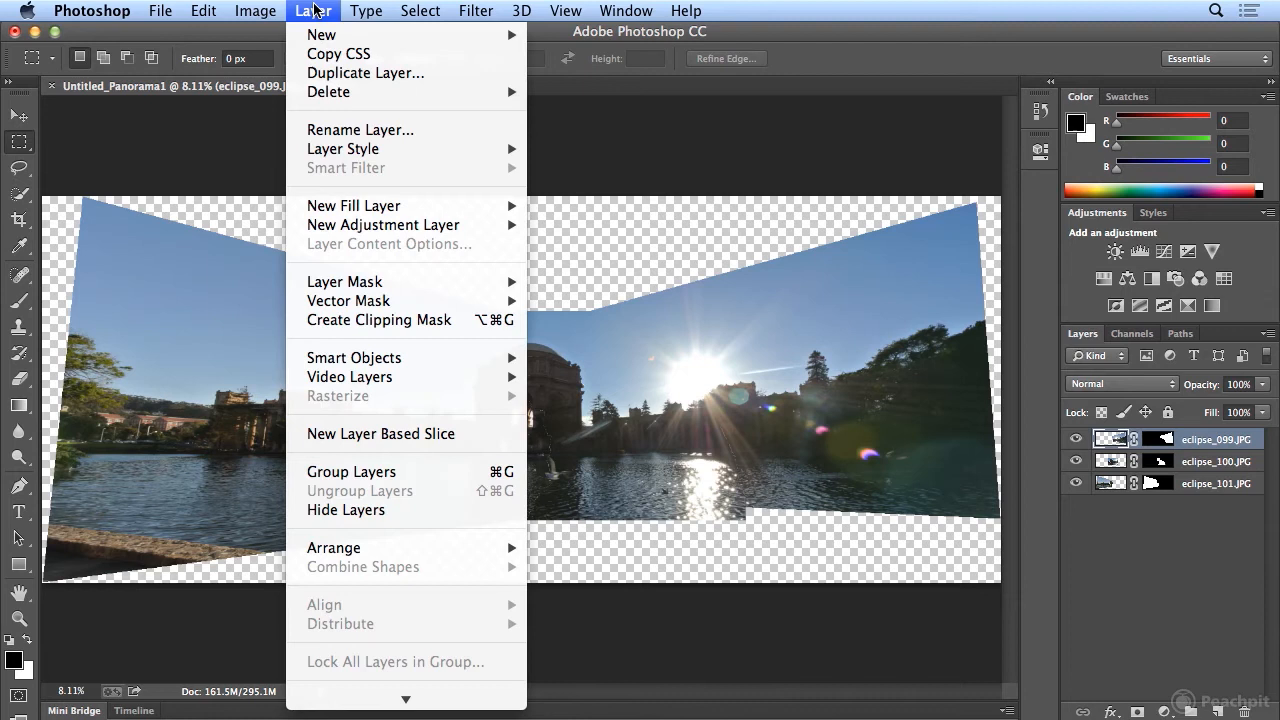
click(314, 10)
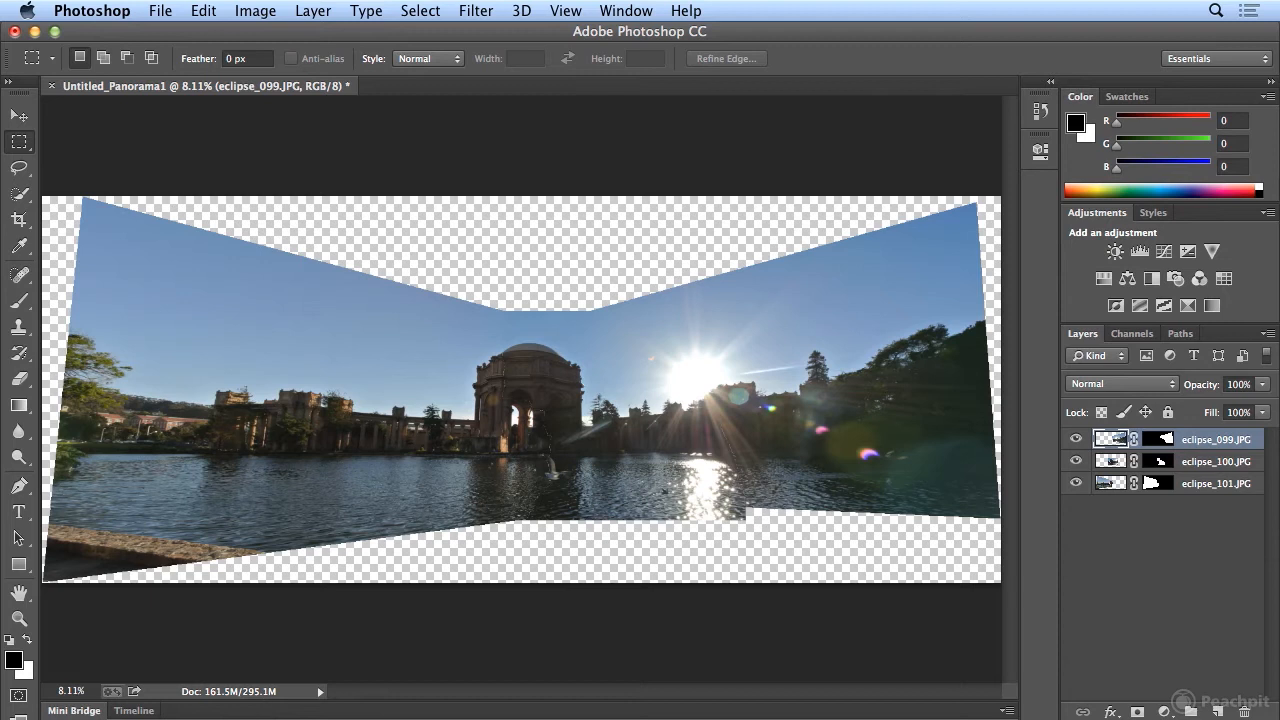
click(313, 10)
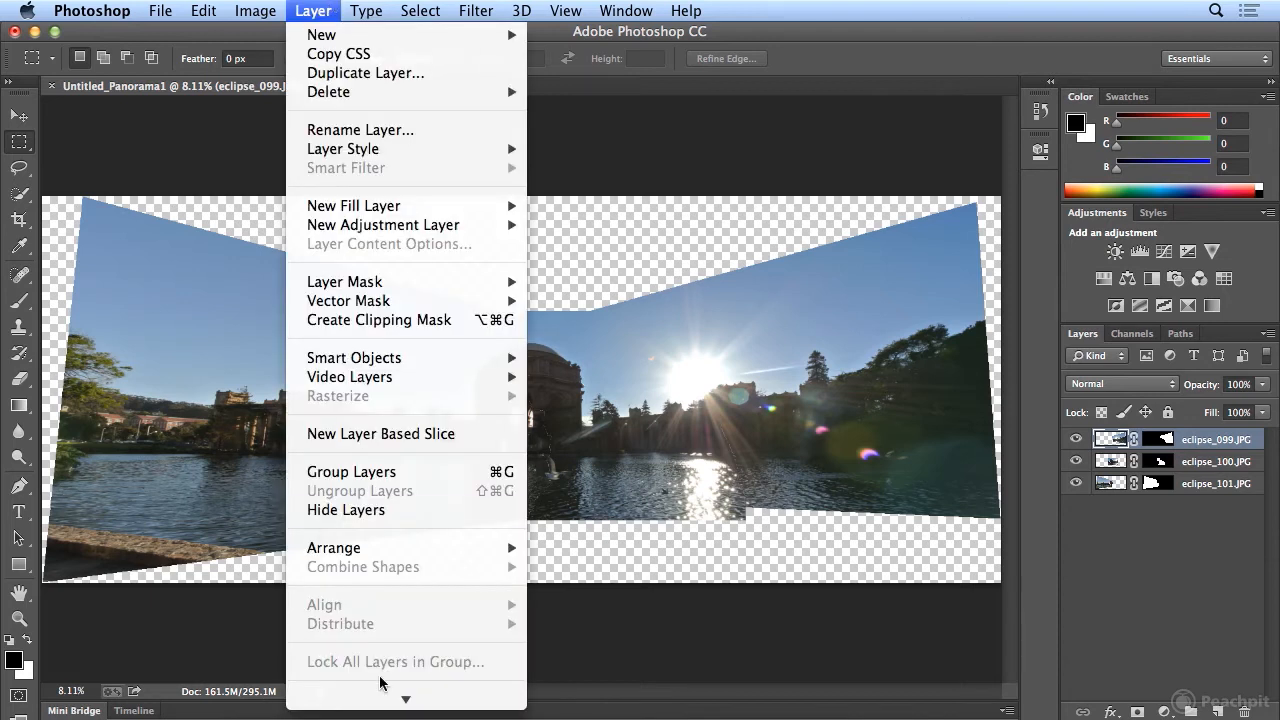
mouse_move(400, 694)
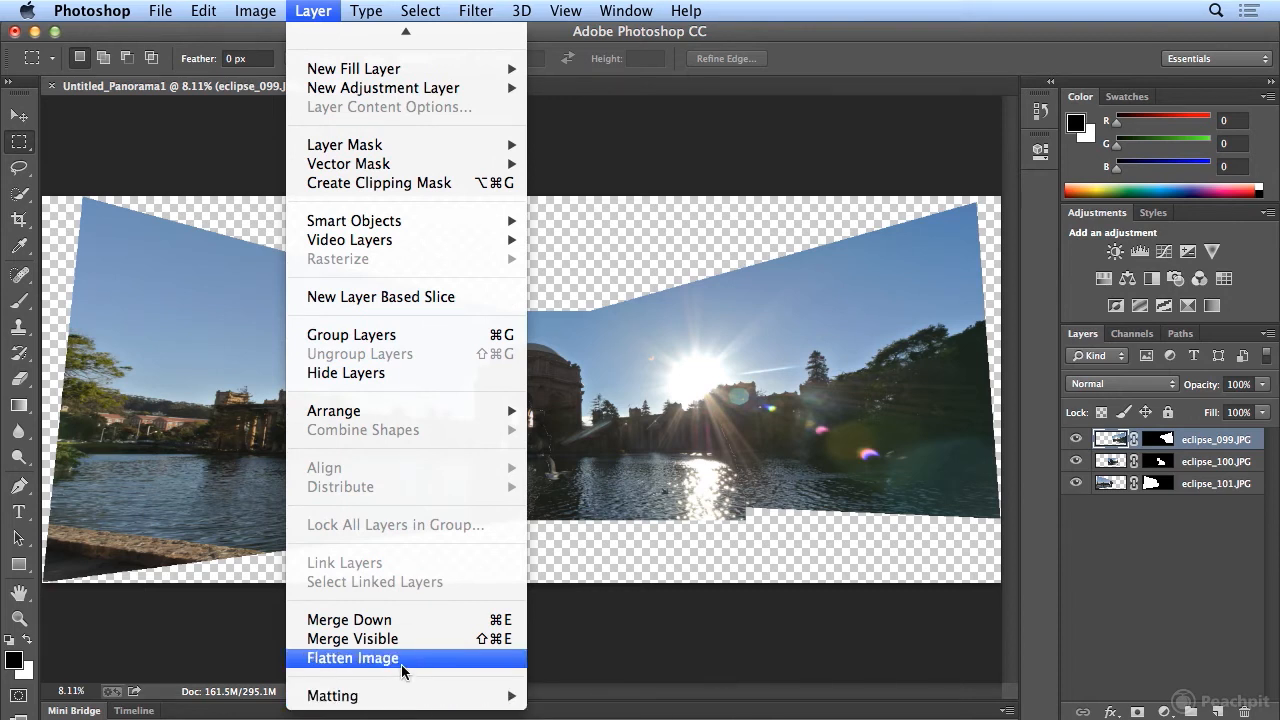
click(400, 665)
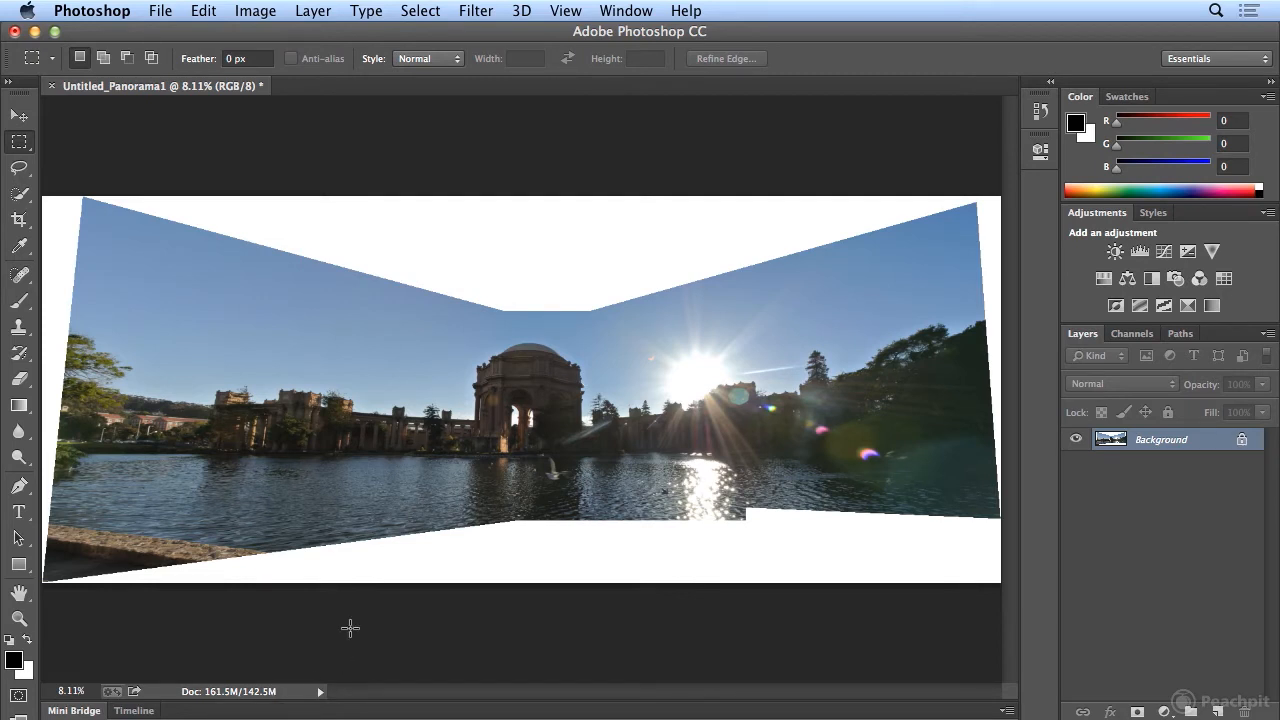
Step: Crop the flattened panorama to a wide rectangle inside the photo area, cutting away the irregular white borders on all four sides
click(18, 222)
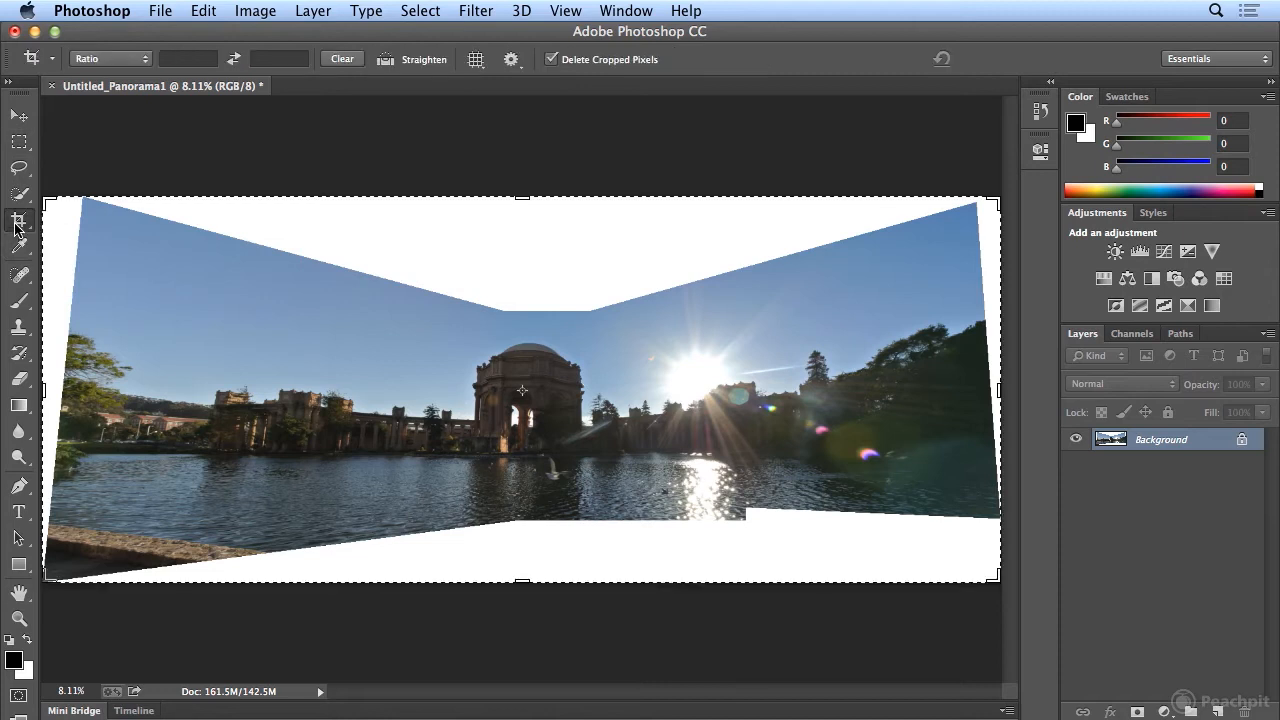
drag(49, 203, 67, 259)
drag(522, 528, 521, 488)
drag(62, 390, 104, 385)
drag(948, 384, 934, 386)
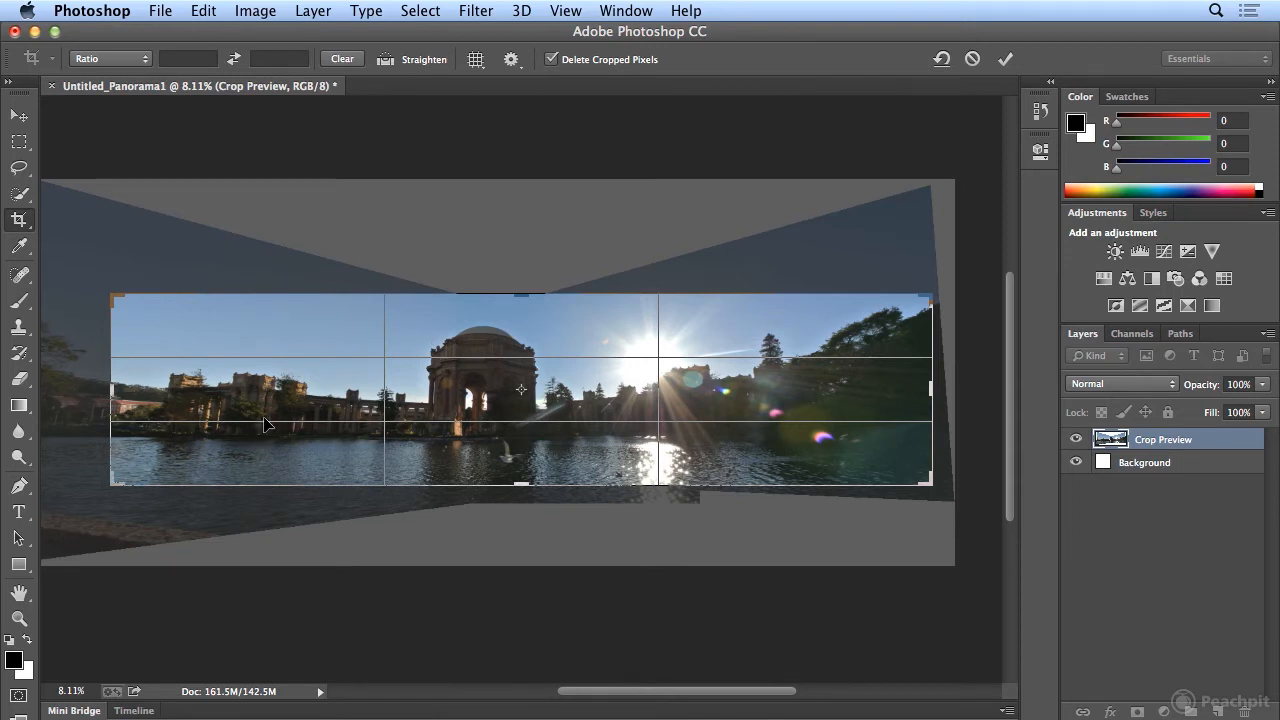
key(Return)
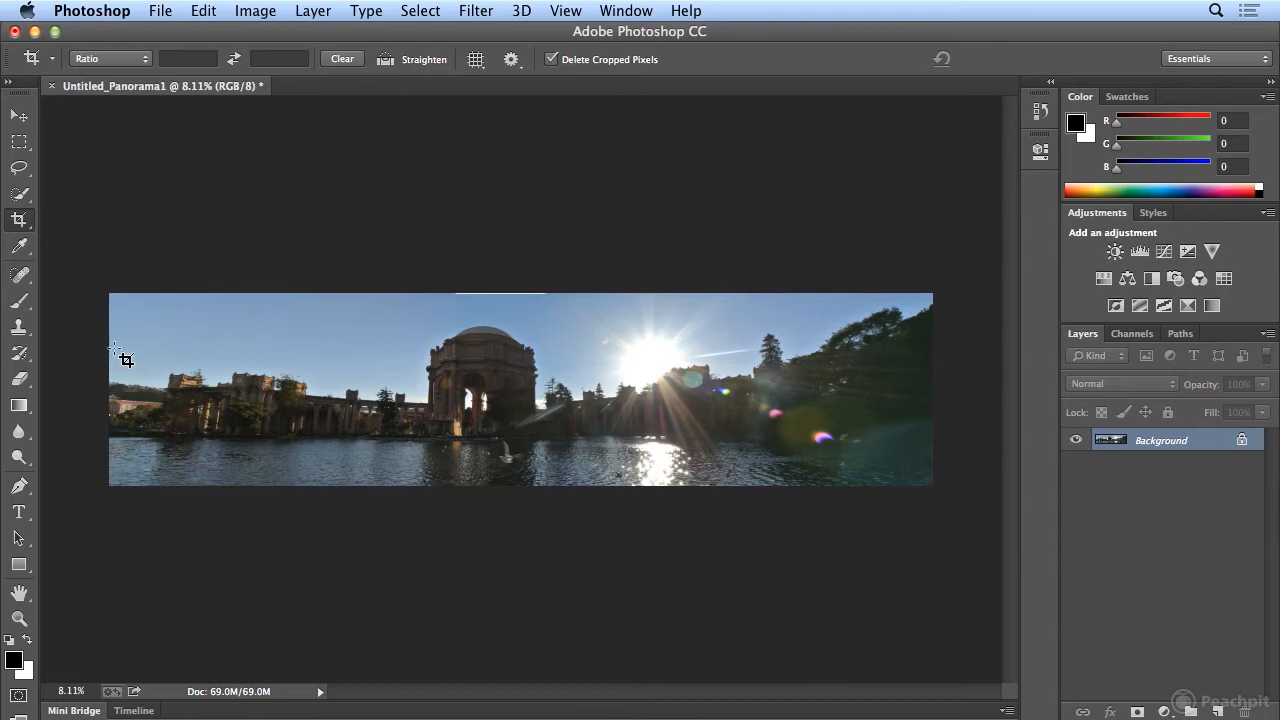
Step: Crop the panorama slightly lower along its upper edge to trim the thin white sliver above the domed building
drag(120, 306, 925, 510)
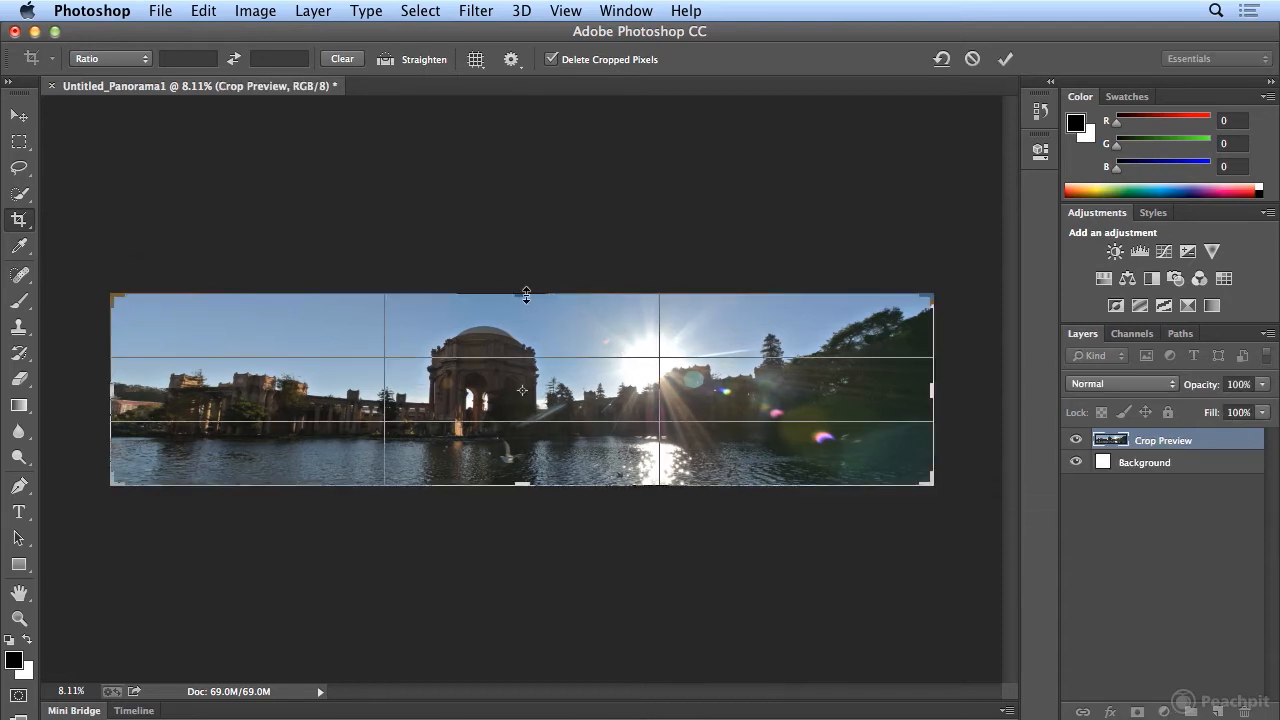
drag(530, 293, 530, 298)
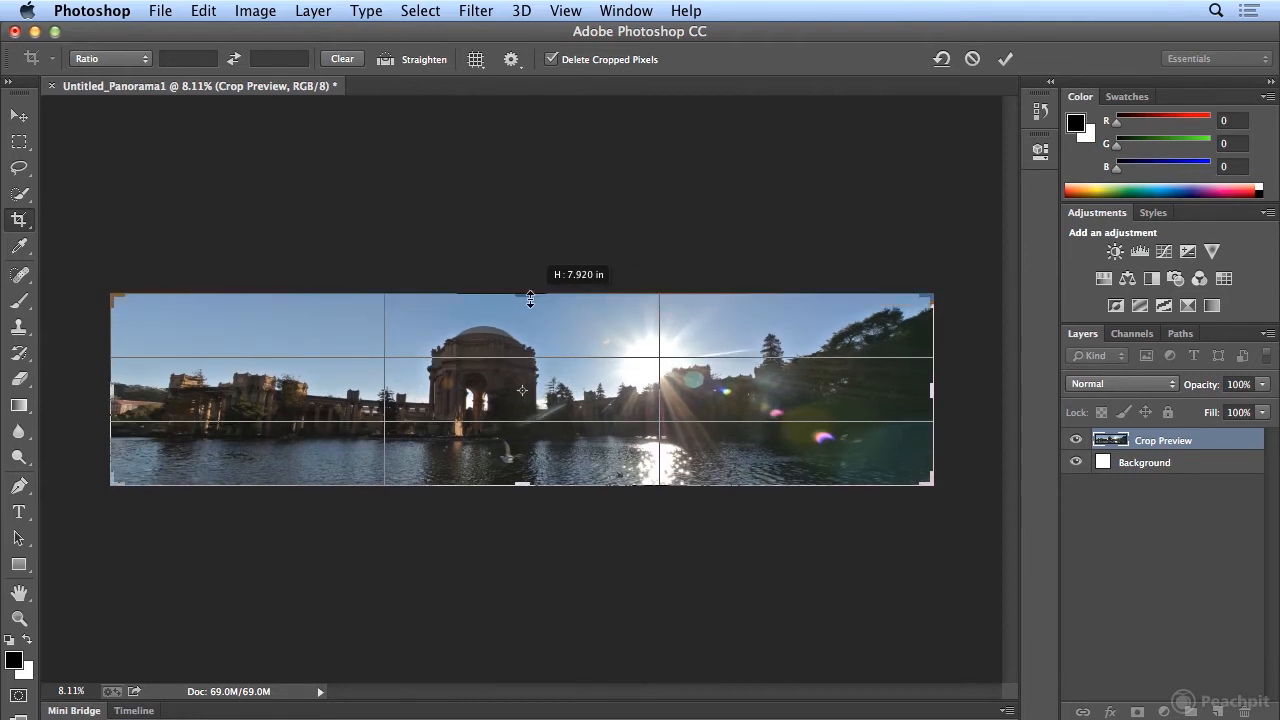
drag(530, 299, 533, 295)
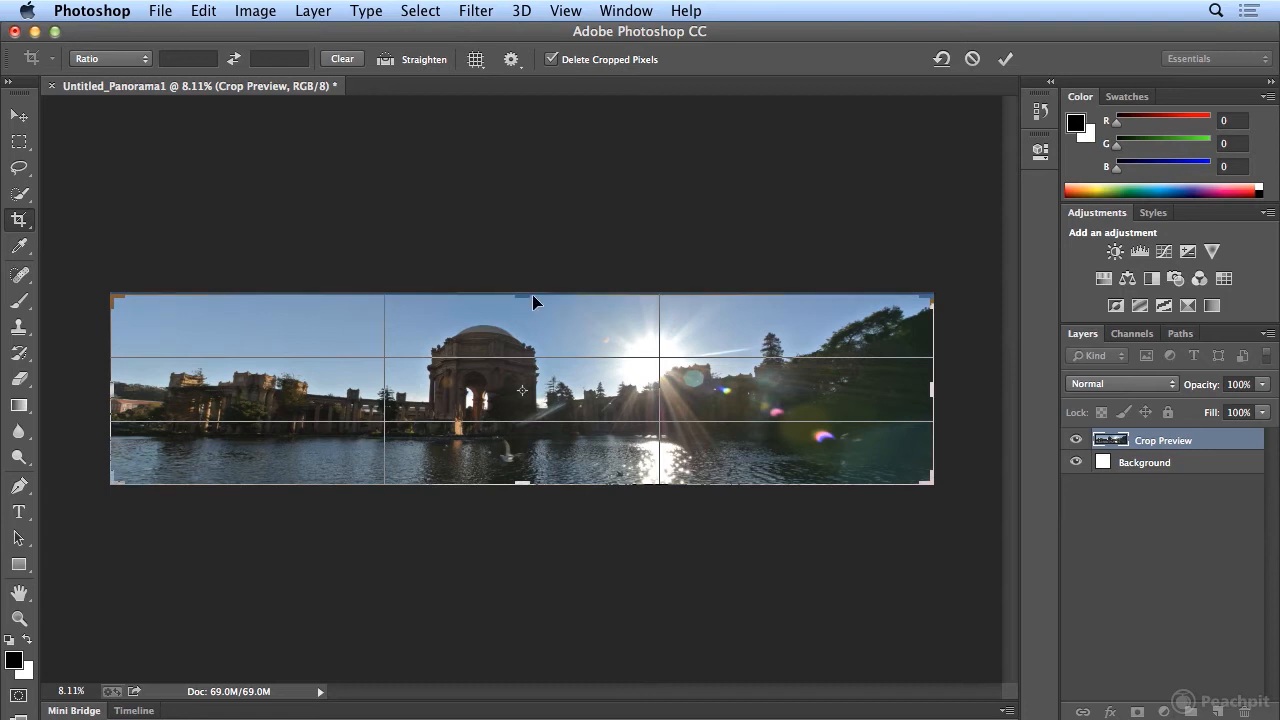
key(Return)
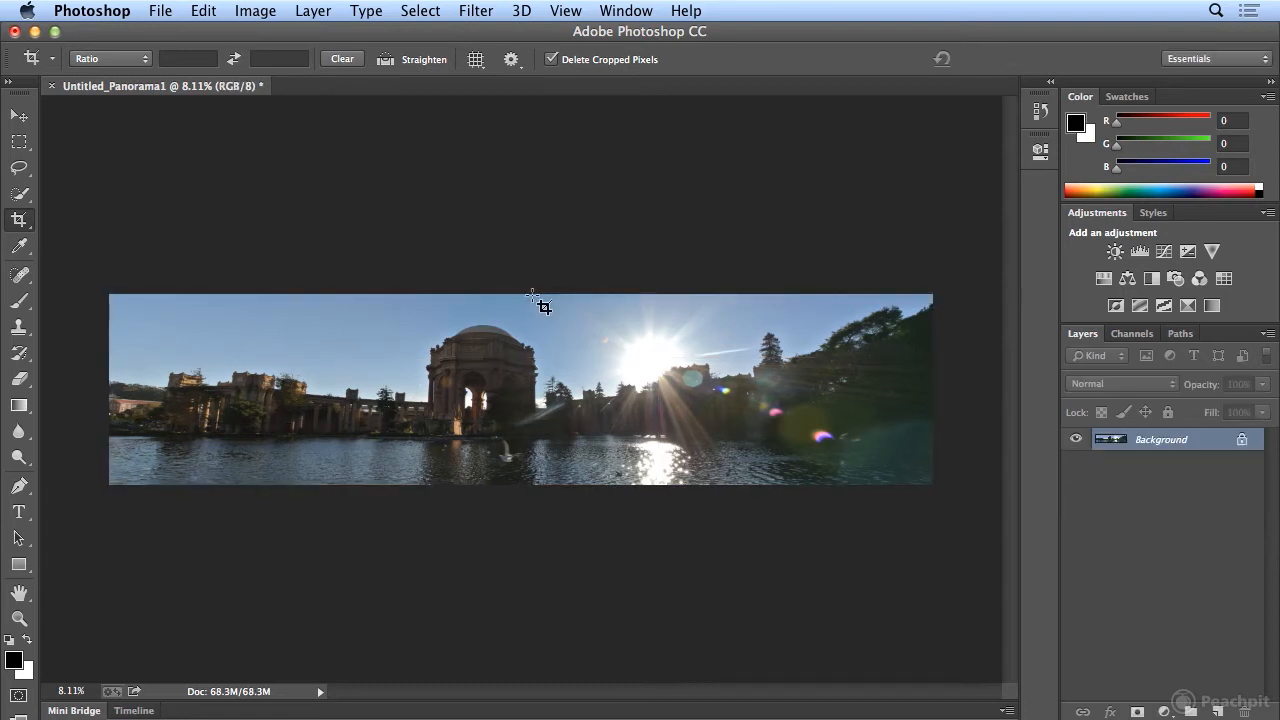
Step: Save the cropped panorama as palace_end in Photoshop format in the 02_Photoshop_projects folder
click(160, 10)
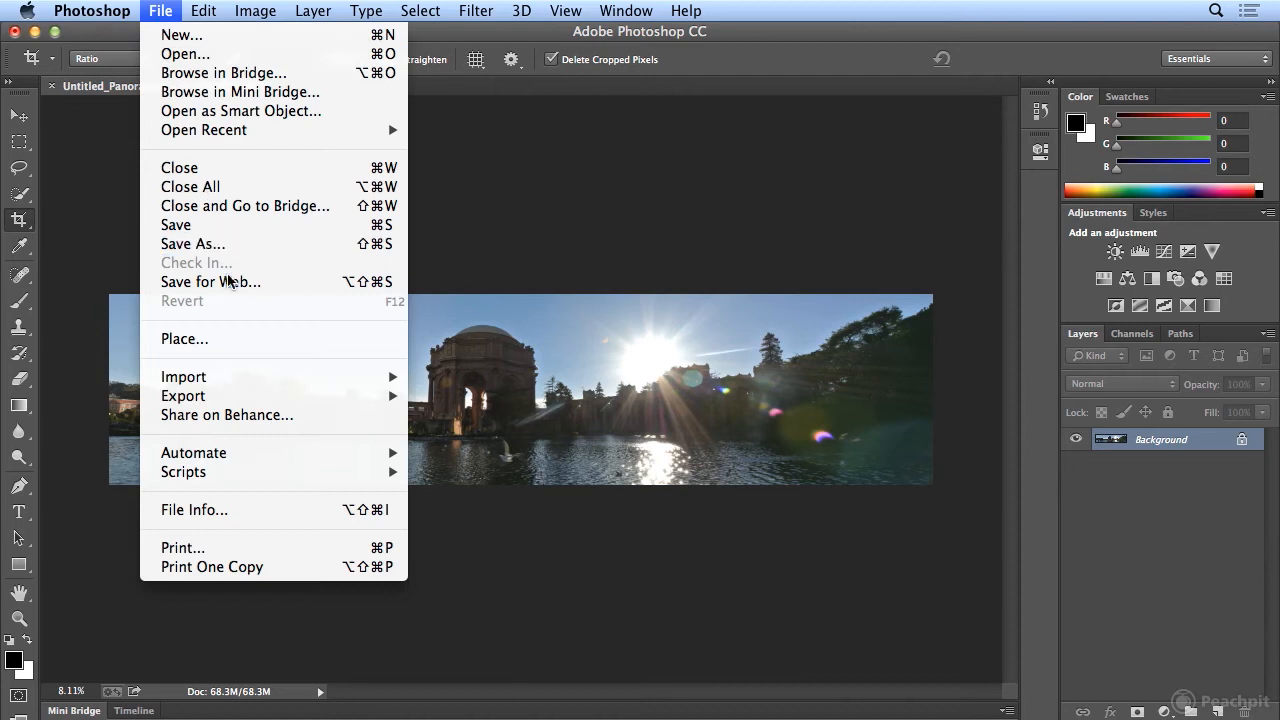
click(238, 244)
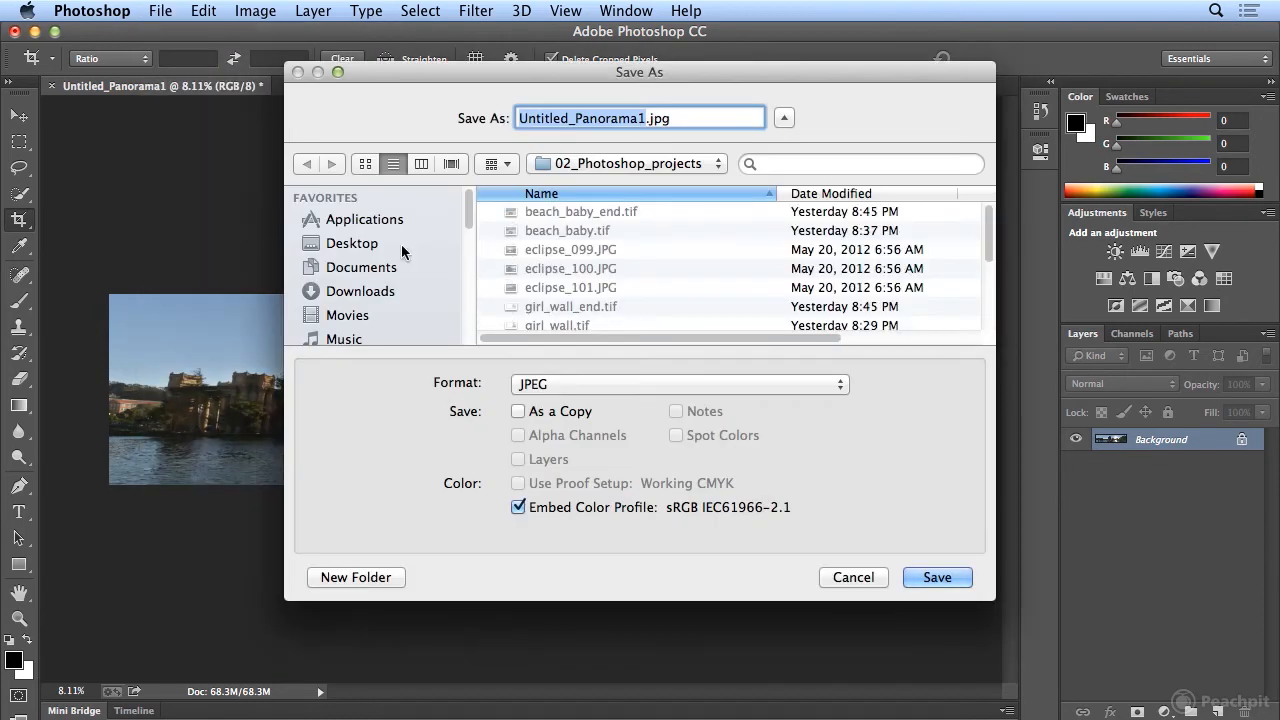
text(palace_end)
click(608, 386)
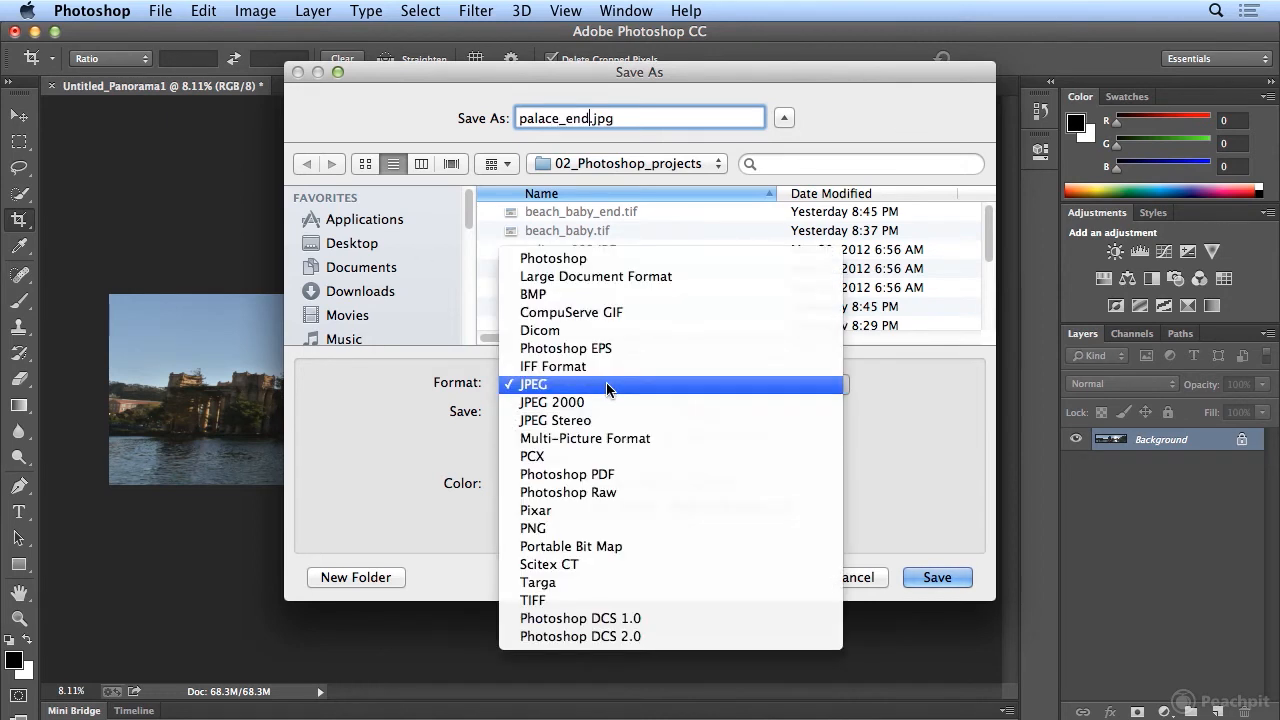
click(618, 262)
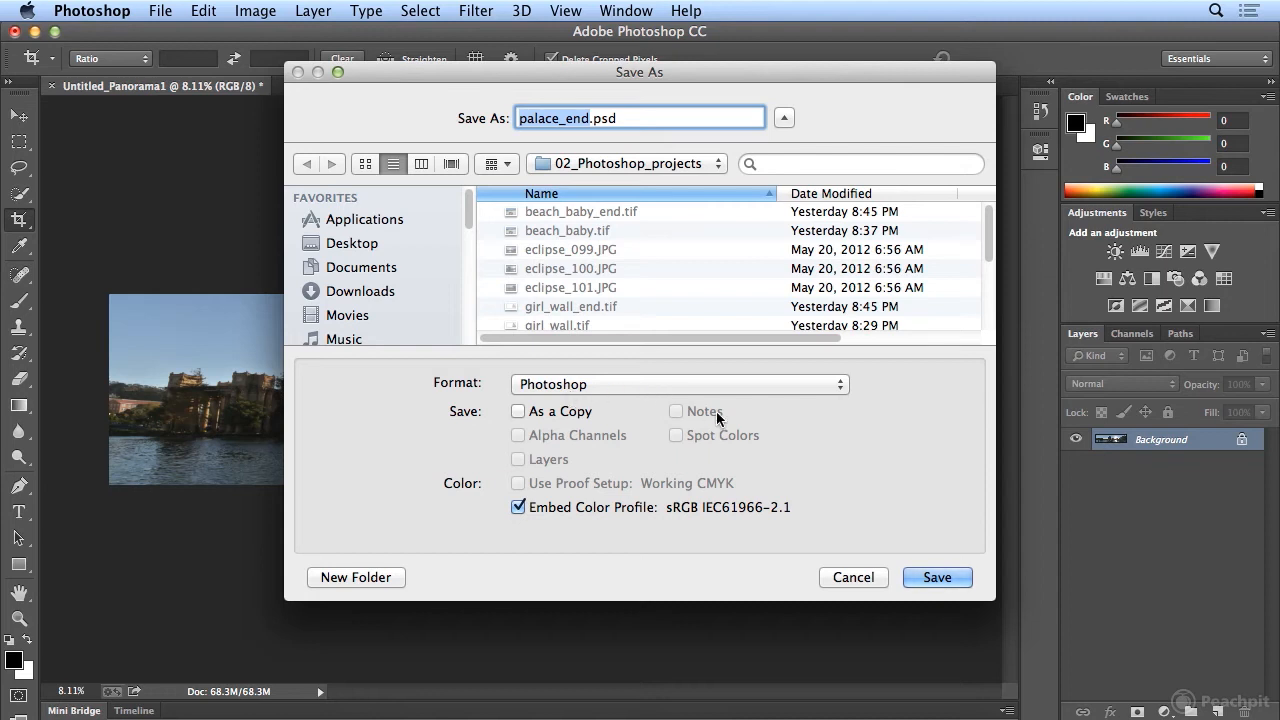
click(937, 578)
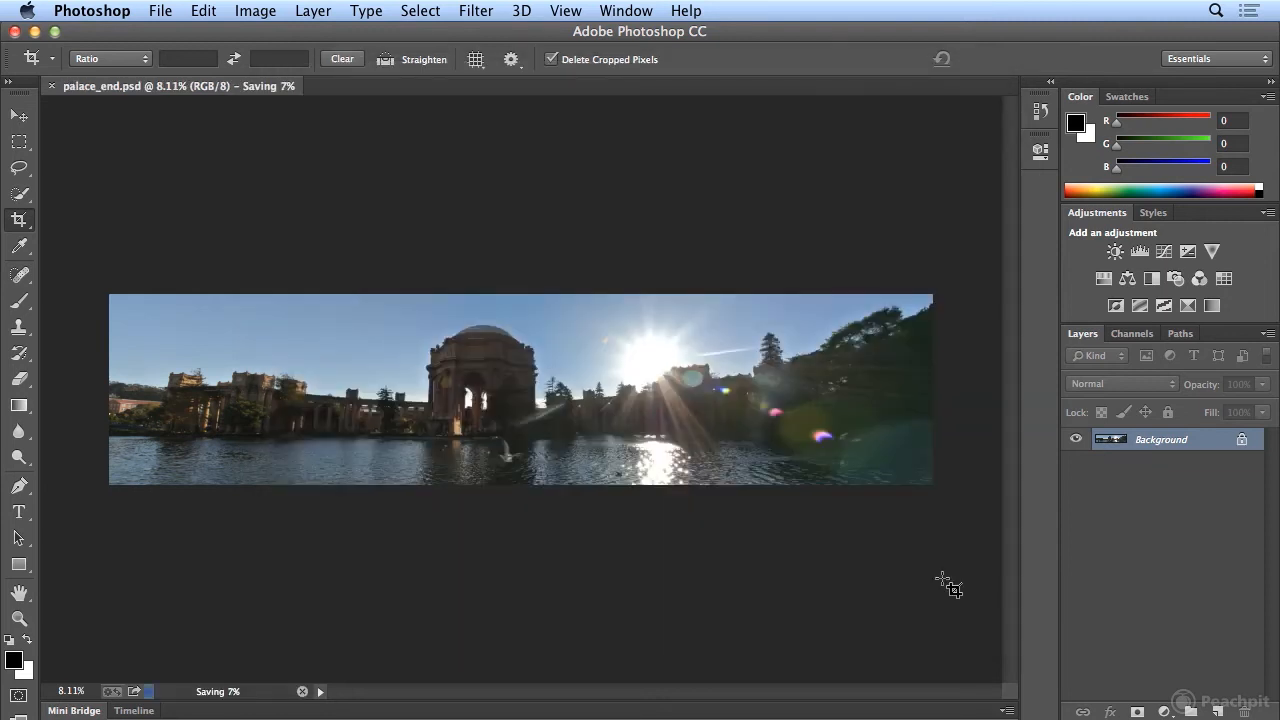
Step: Switch to Bridge and preview hetch_hetchy_01.tif, hetch_hetchy_02.tif and hetch_hetchy_03.tif one after another
click(166, 11)
click(167, 73)
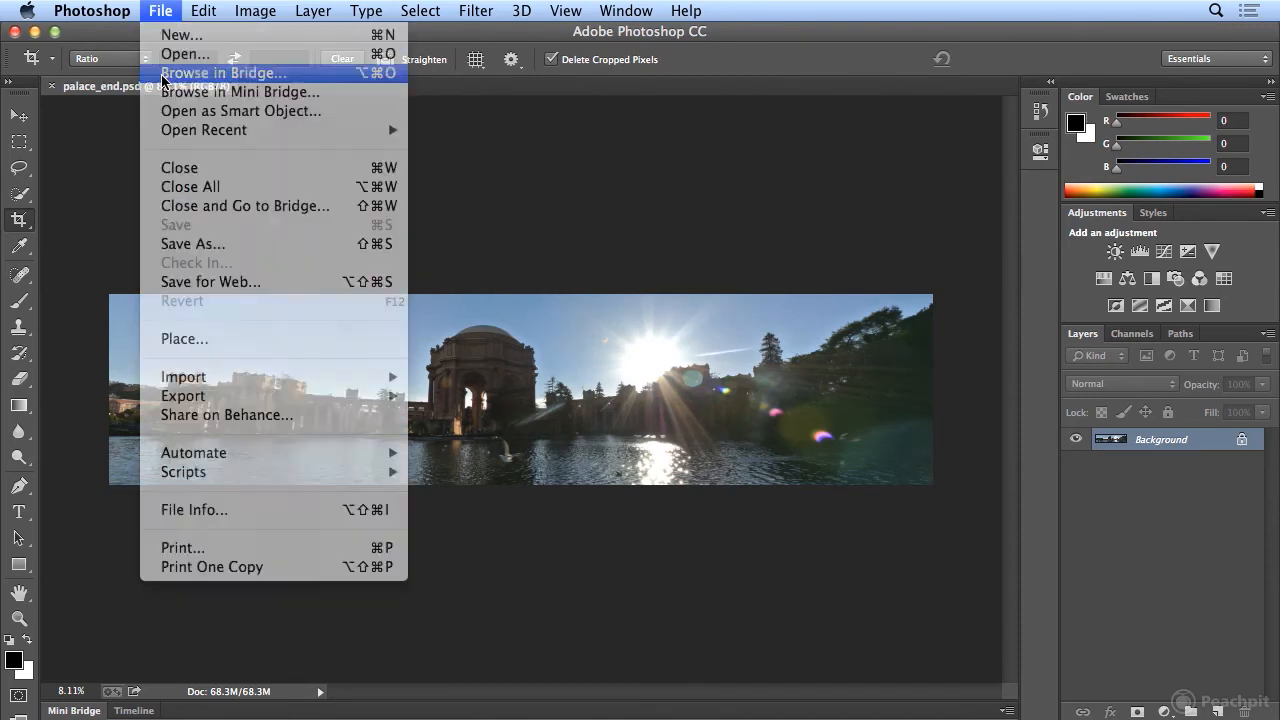
click(918, 490)
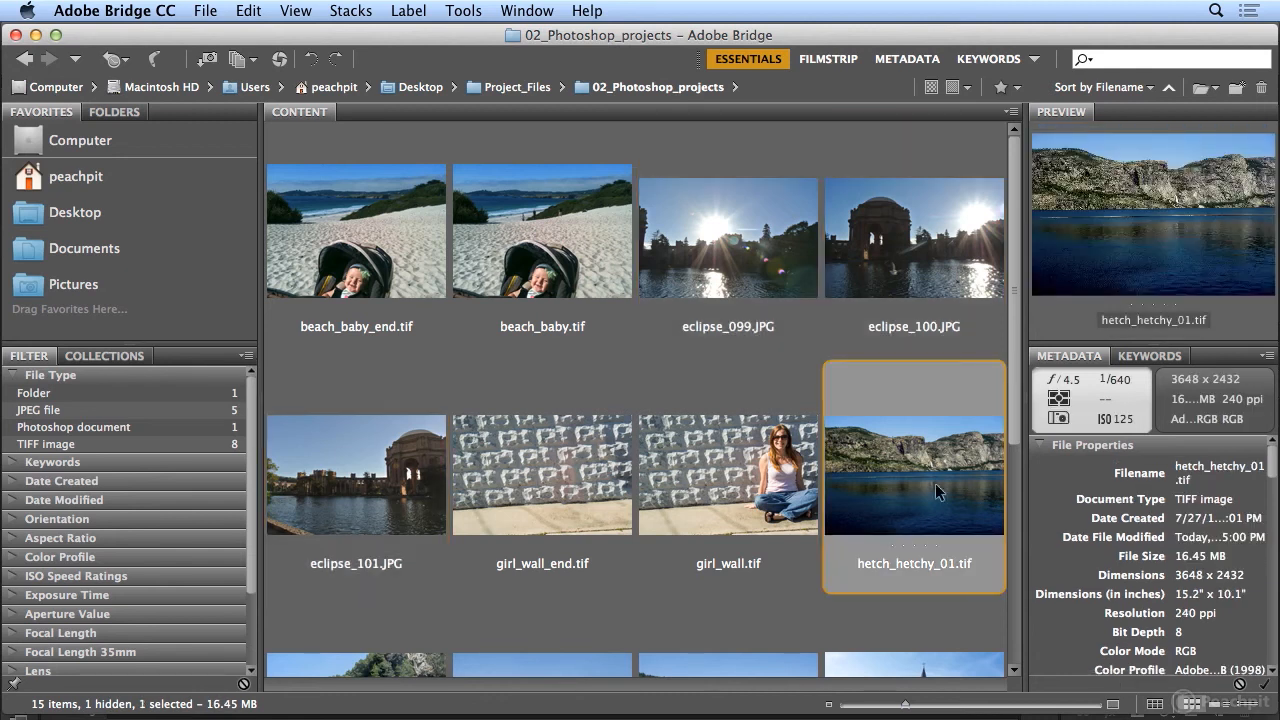
scroll(1011, 400, down, 5)
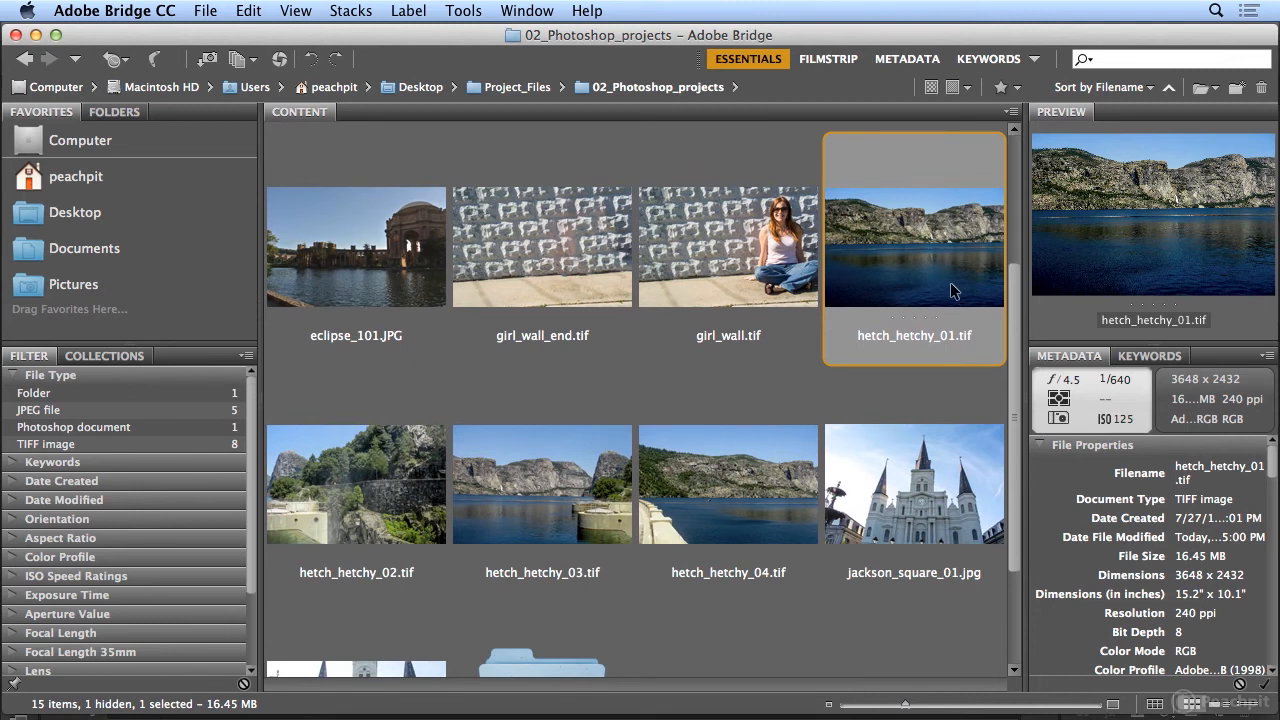
click(371, 518)
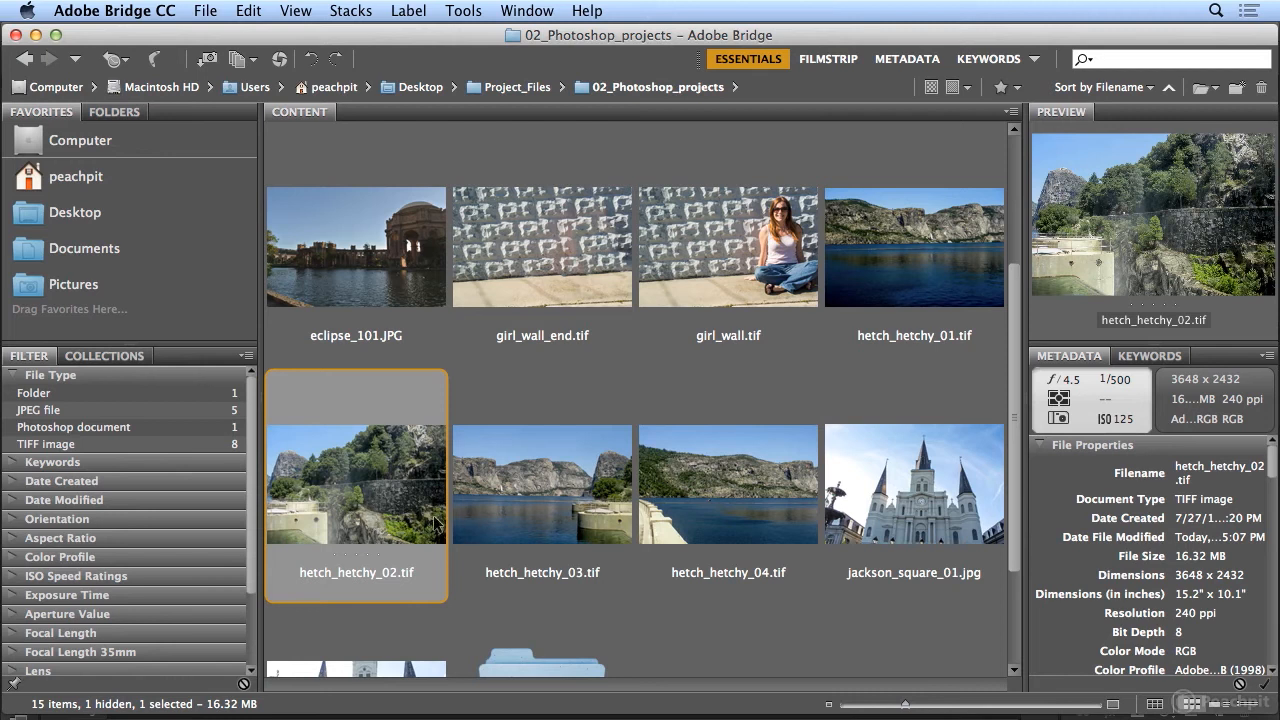
click(583, 514)
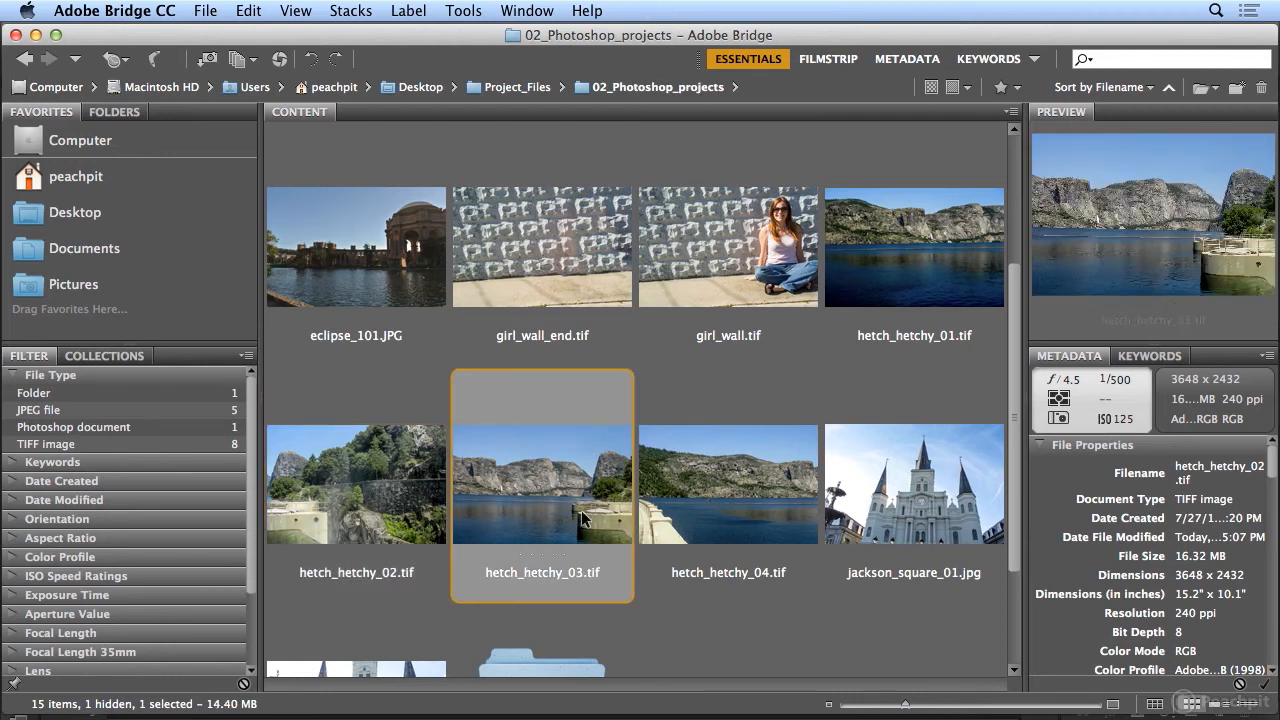
Step: Select hetch_hetchy_01.tif through hetch_hetchy_04.tif and merge them in Photoshop with Photomerge, using the Auto layout with Blend Images Together enabled
click(694, 506)
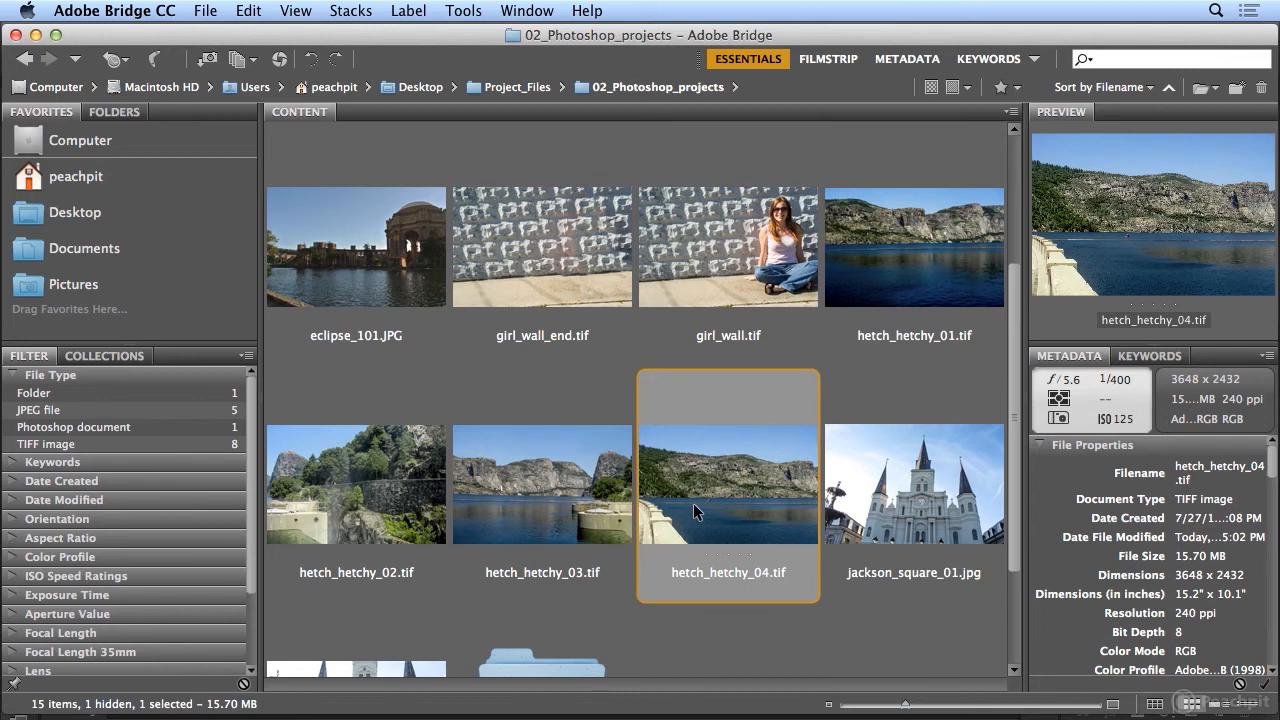
shift+click(911, 277)
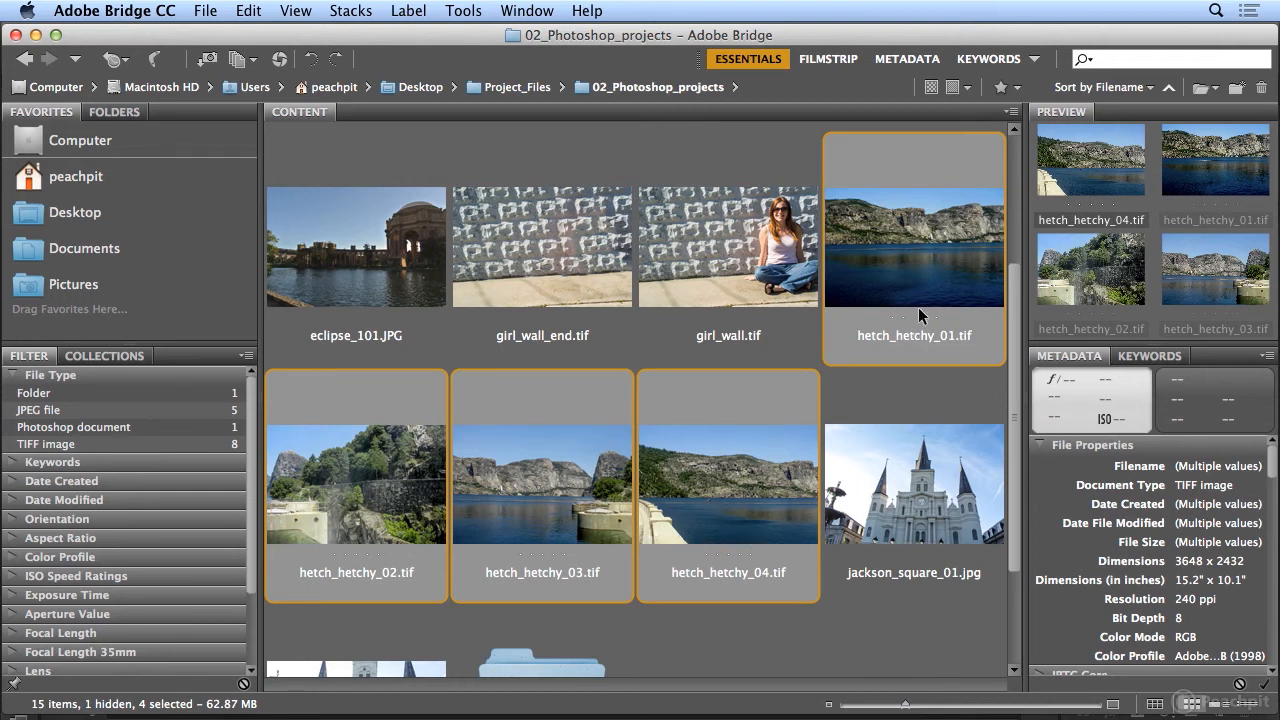
click(466, 11)
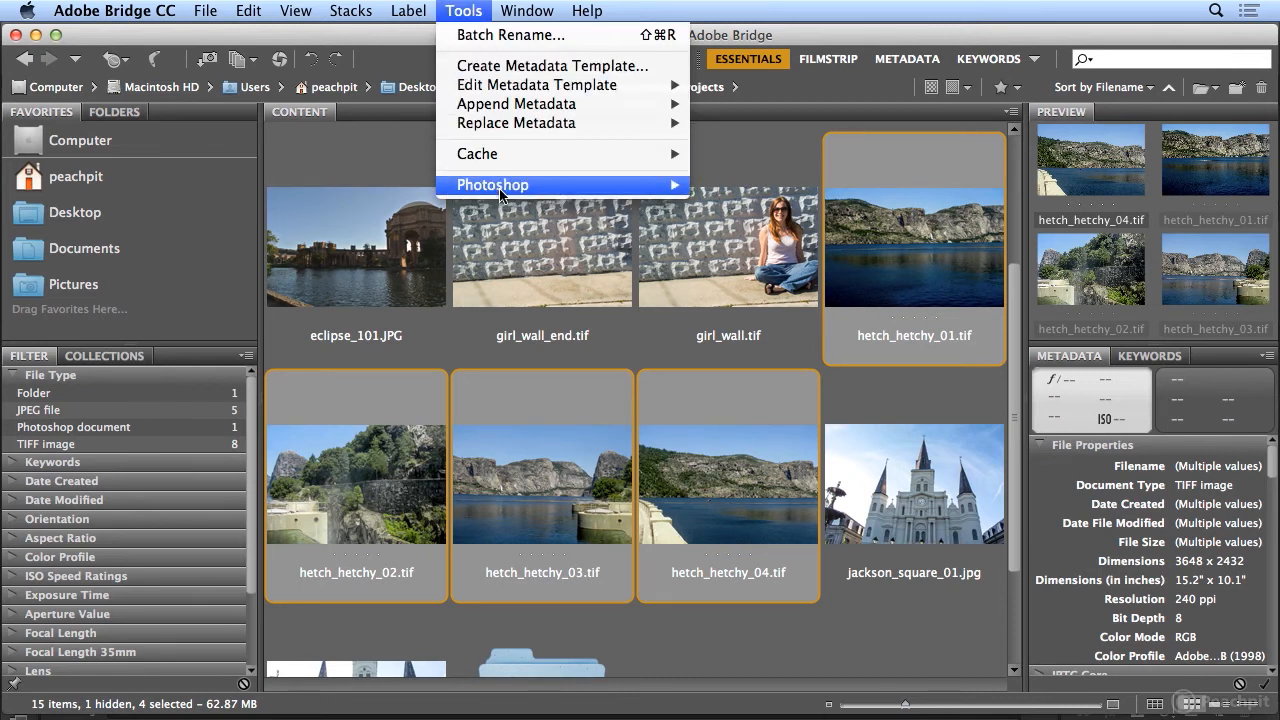
mouse_move(505, 186)
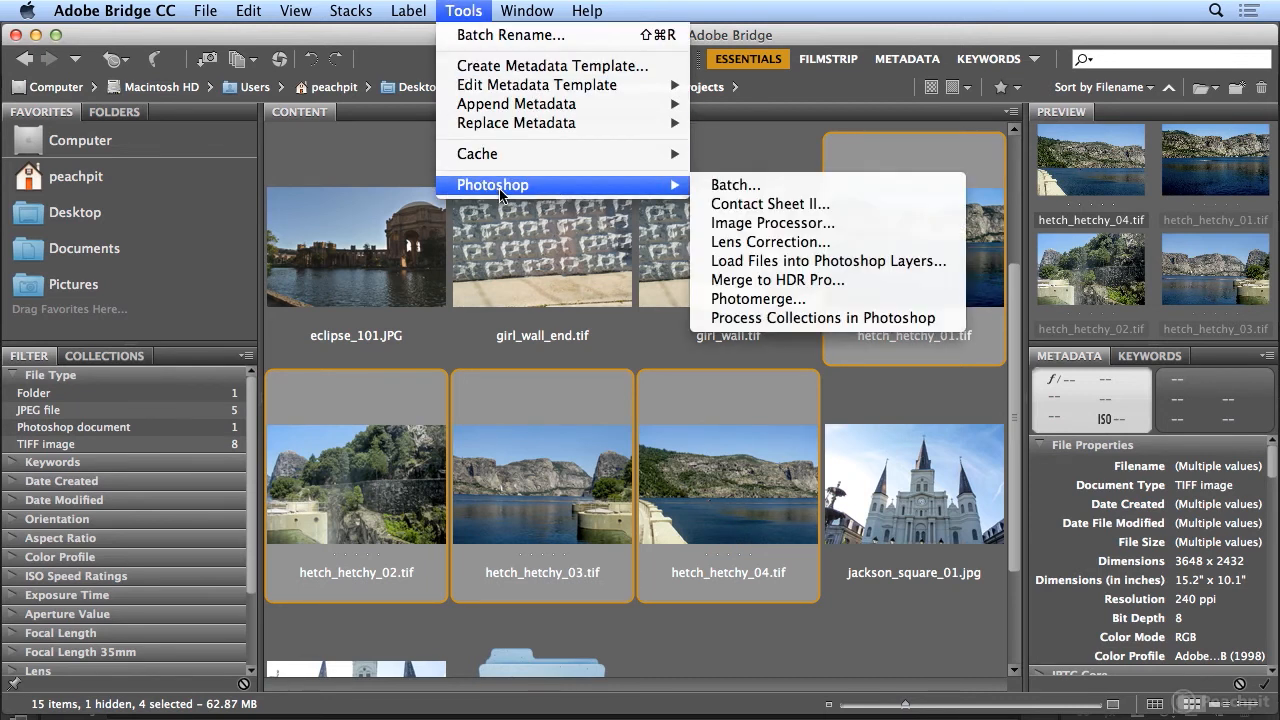
click(958, 295)
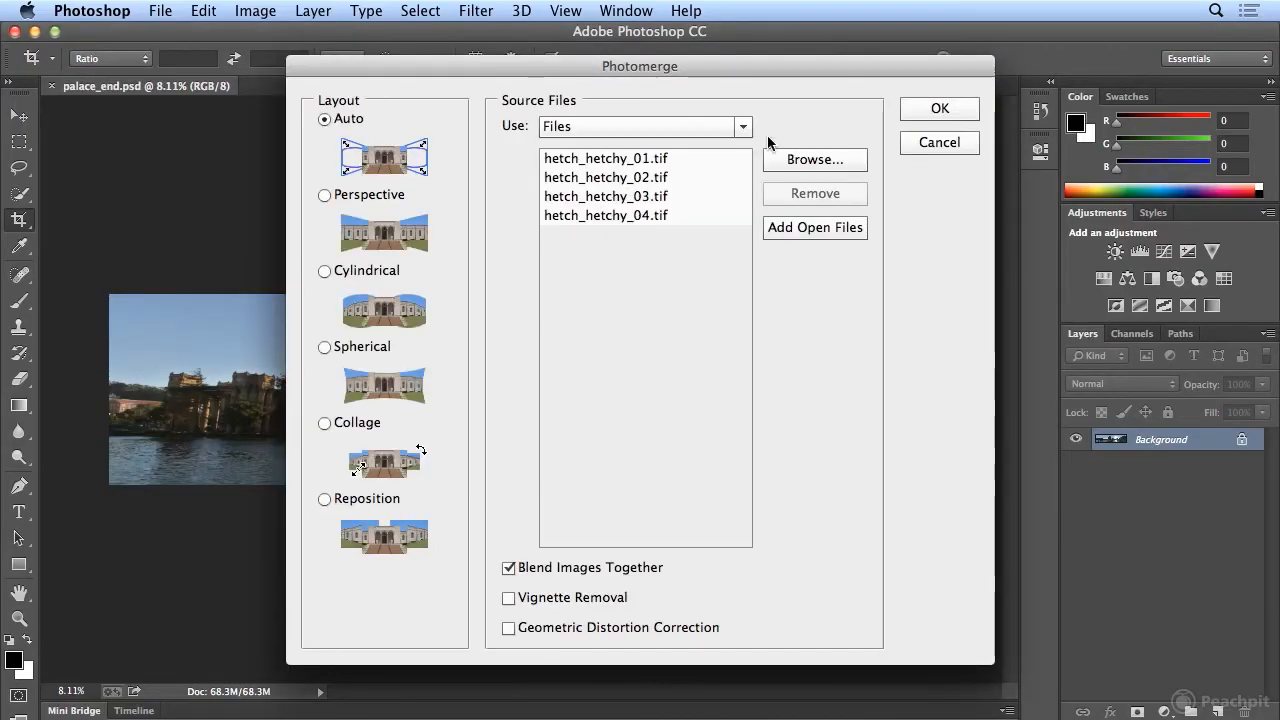
click(966, 110)
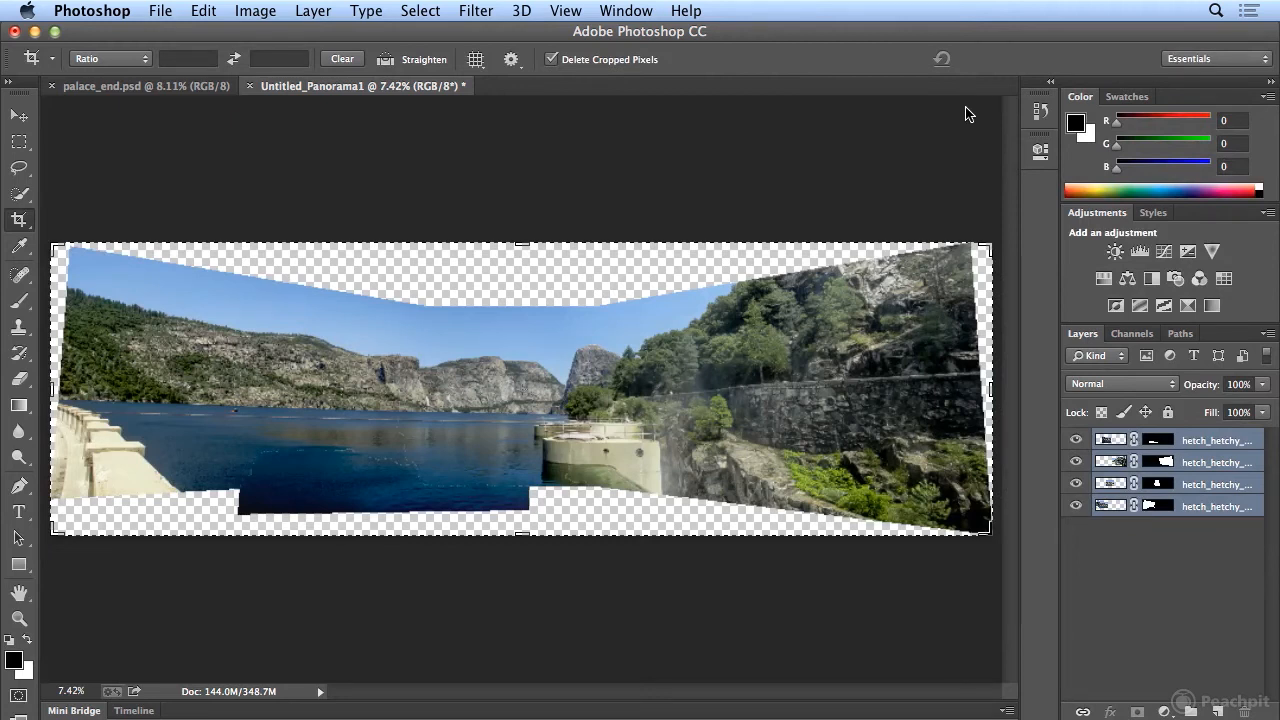
Step: Examine the blend between the concrete tower, the trees and the stone wall in the merged panorama at 25% magnification
key(super+plus)
key(super+plus)
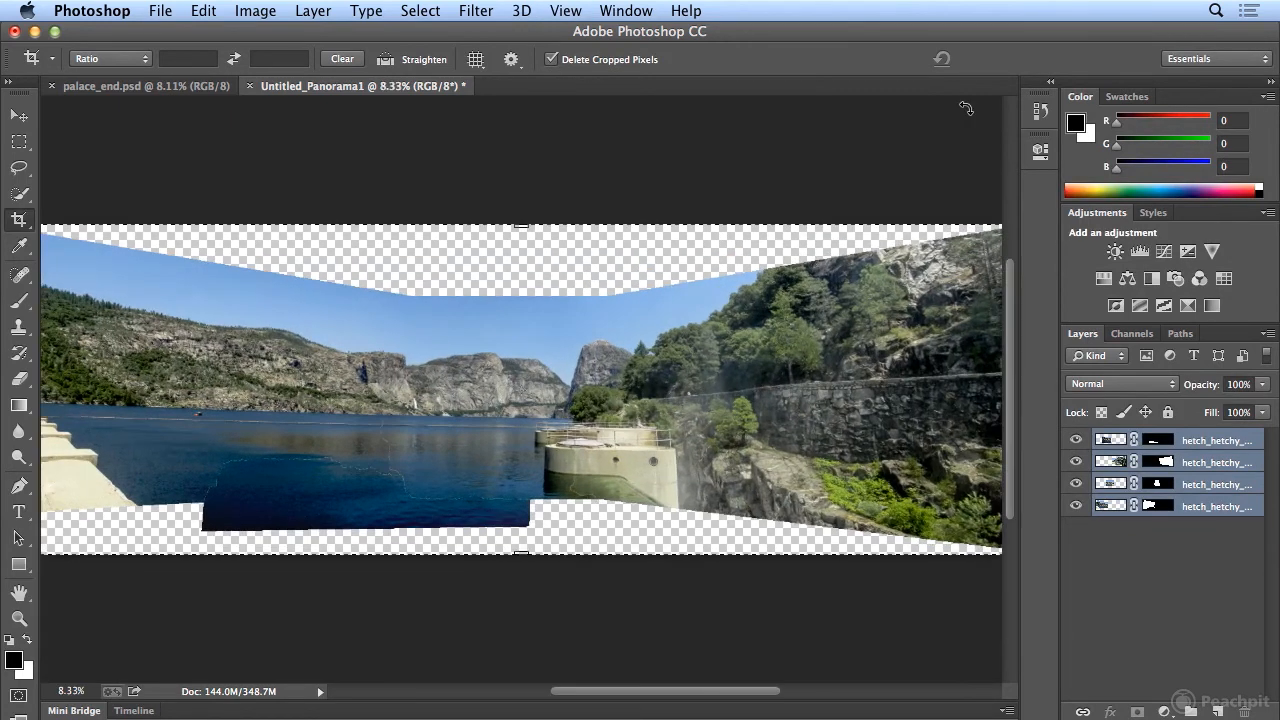
click(565, 10)
click(593, 168)
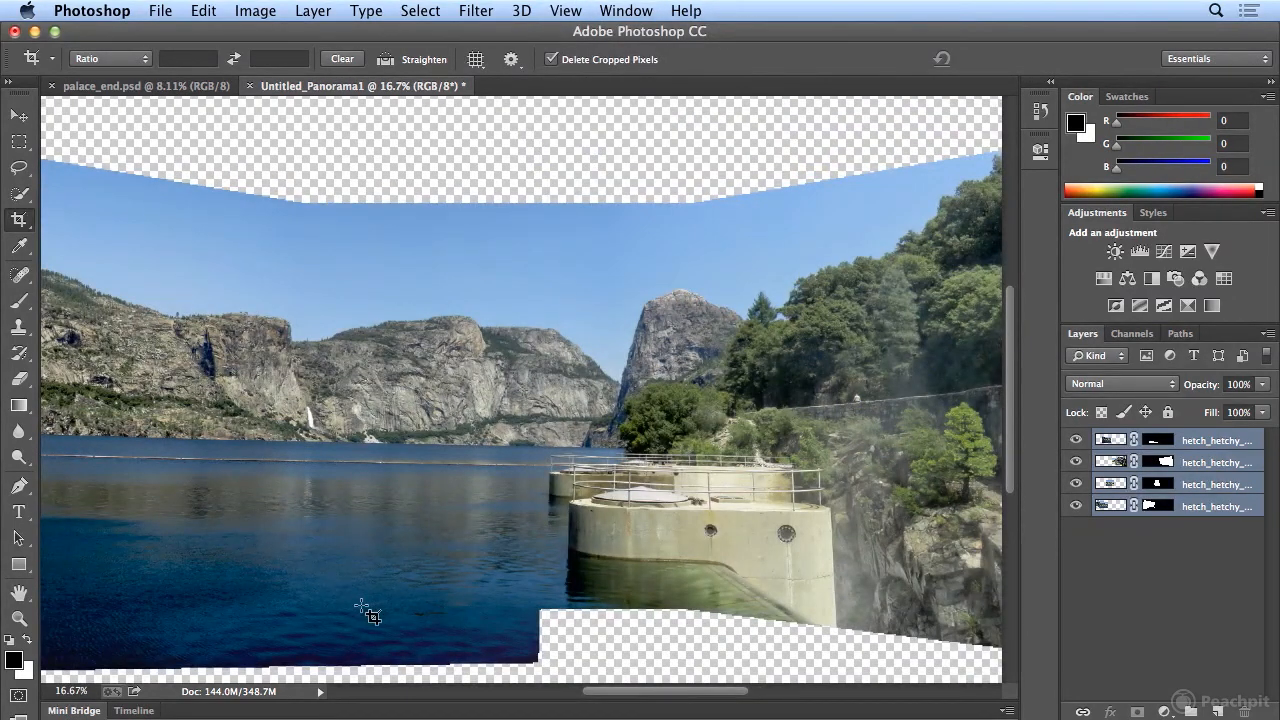
click(566, 10)
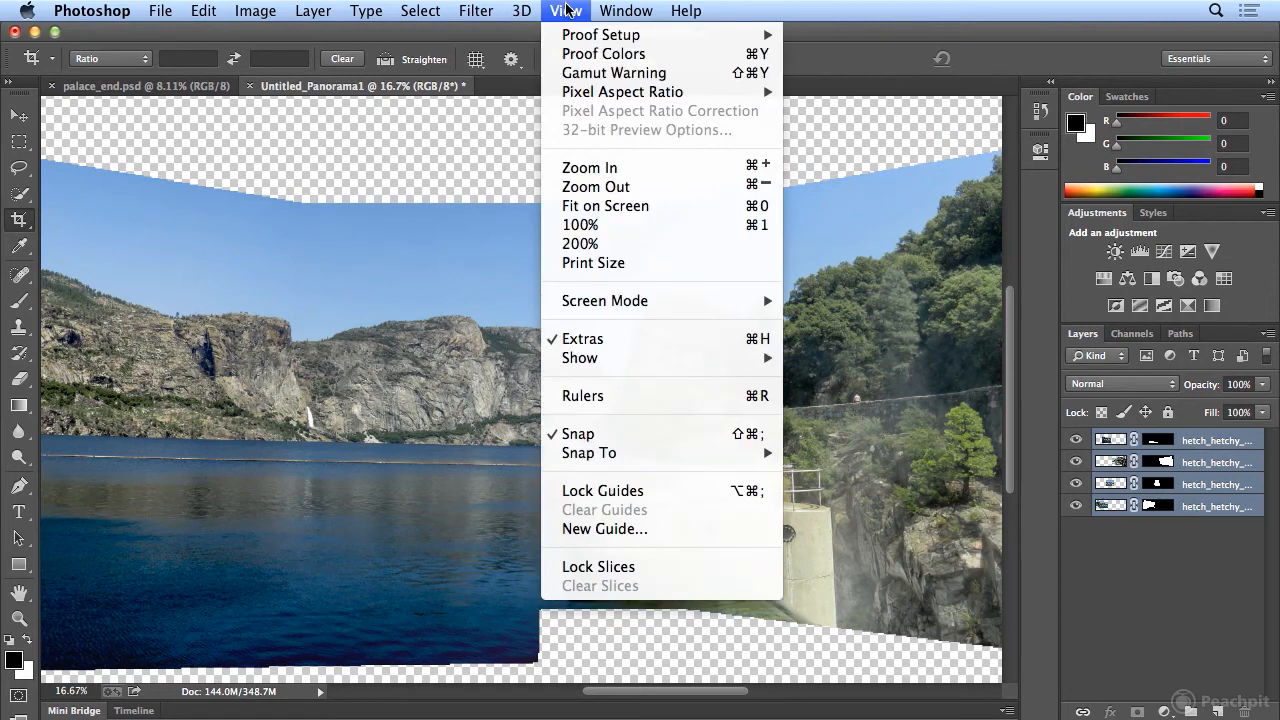
click(612, 168)
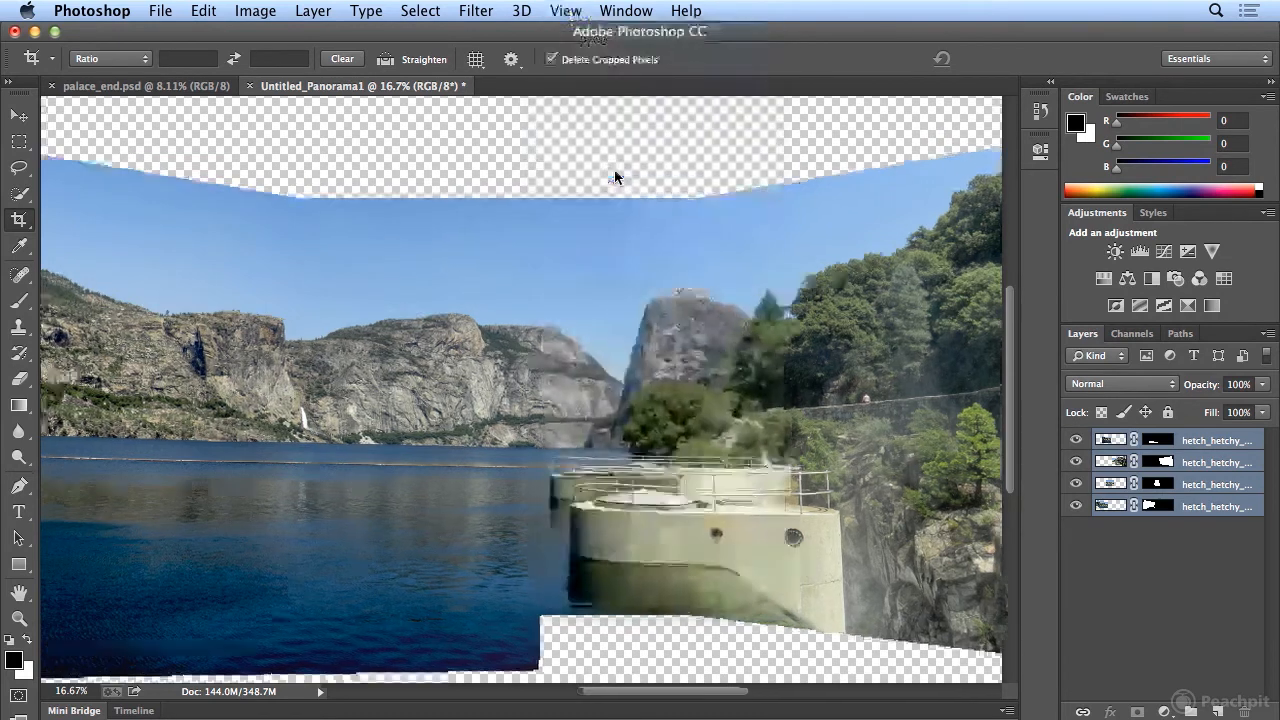
drag(658, 697, 767, 697)
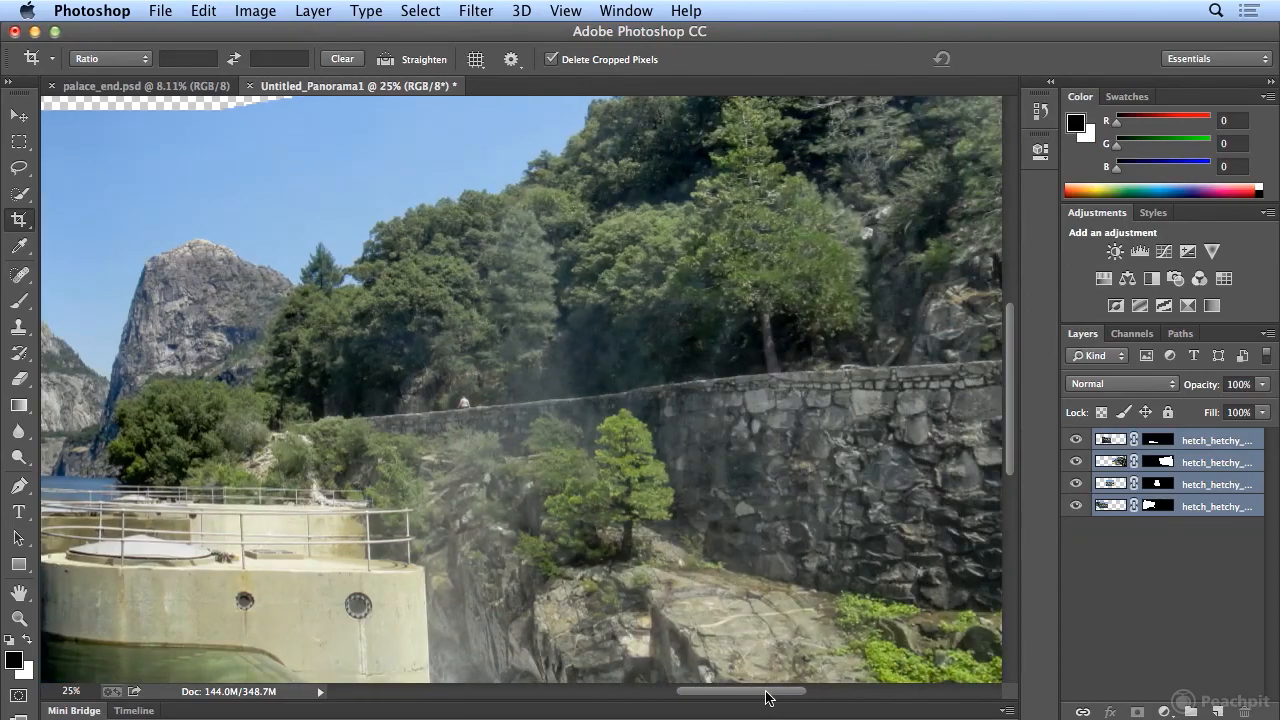
Step: Switch to Bridge and preview the source photos hetch_hetchy_03.tif and hetch_hetchy_02.tif individually
key(super+Tab)
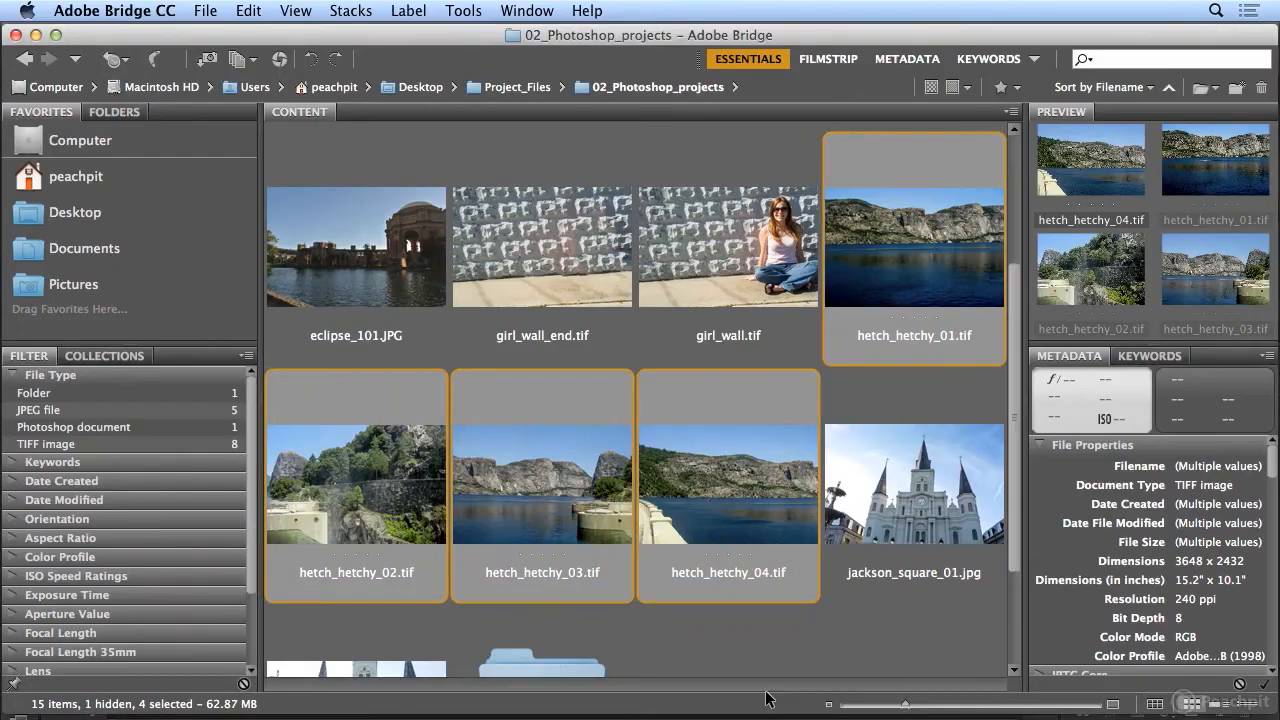
click(573, 519)
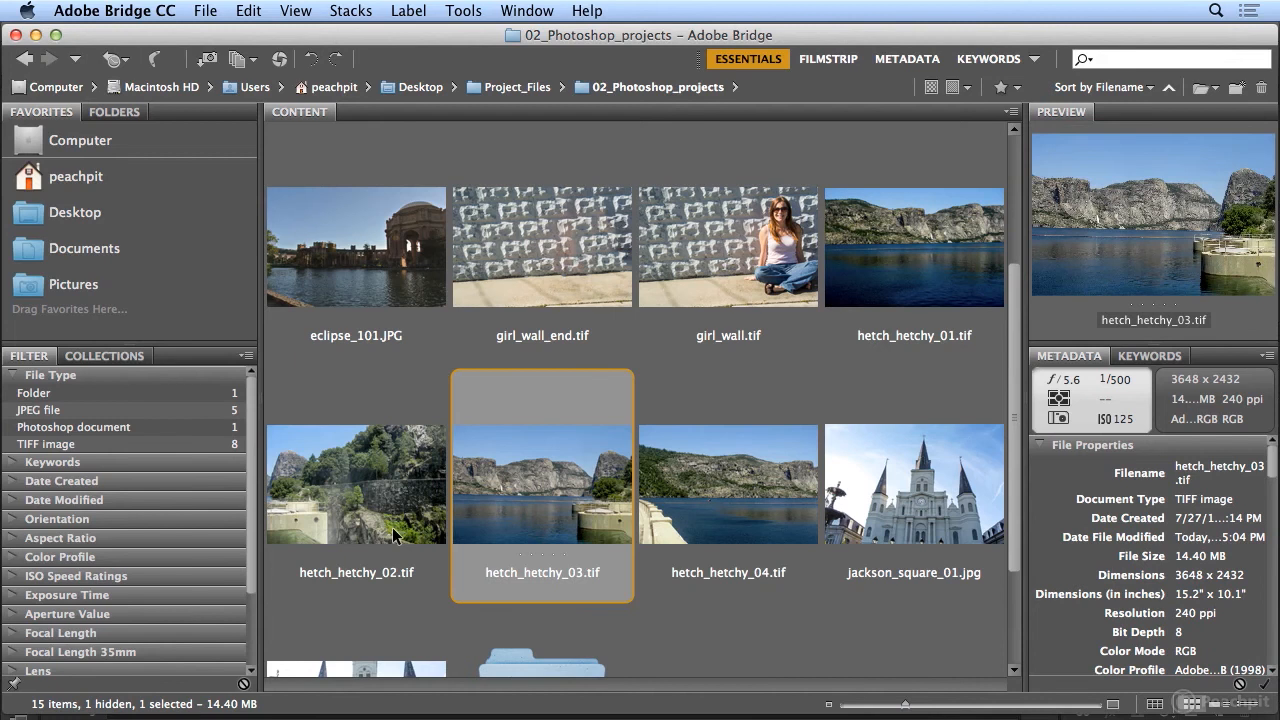
click(392, 535)
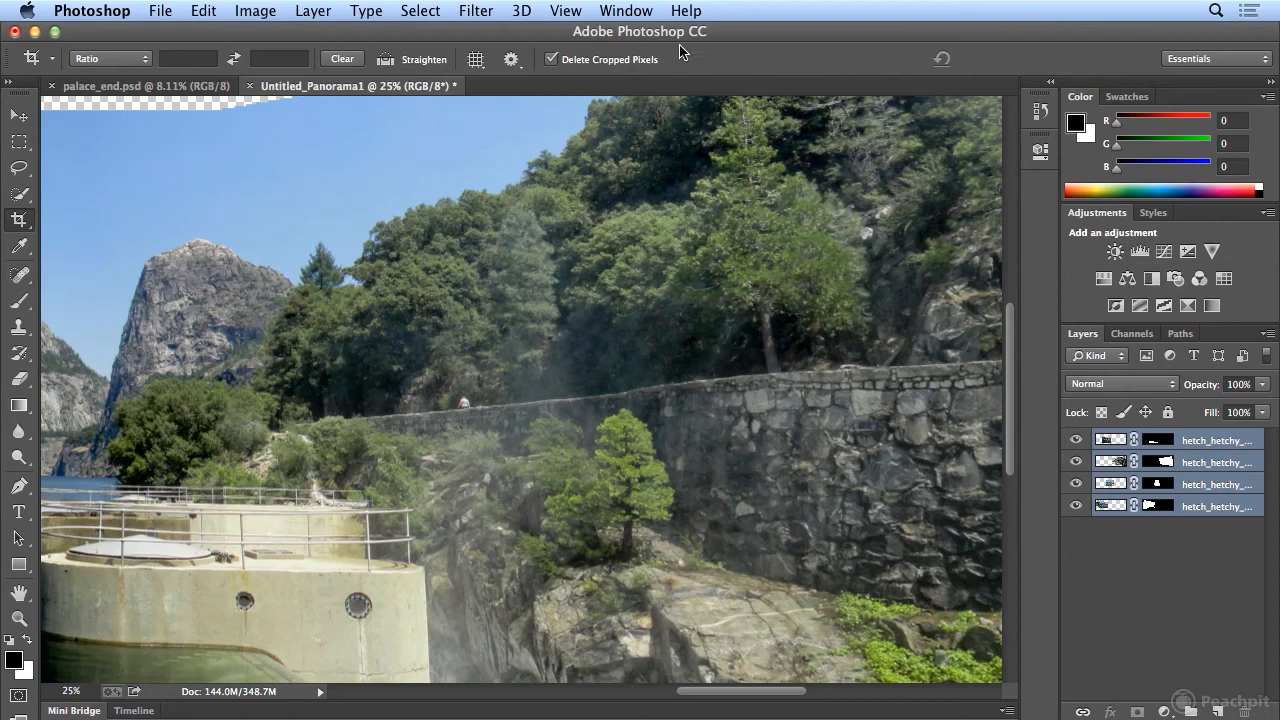
Step: Switch back to Photoshop, show the whole panorama and flatten its four layers into one
click(566, 10)
click(610, 207)
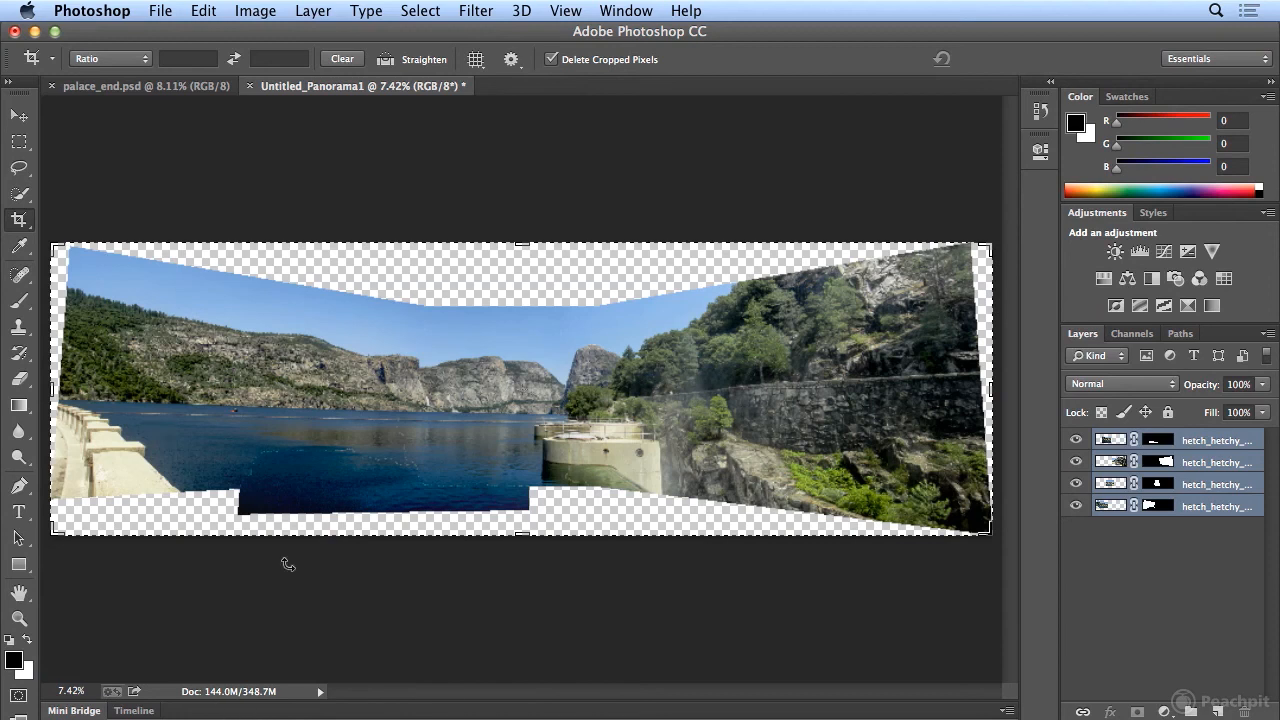
click(318, 10)
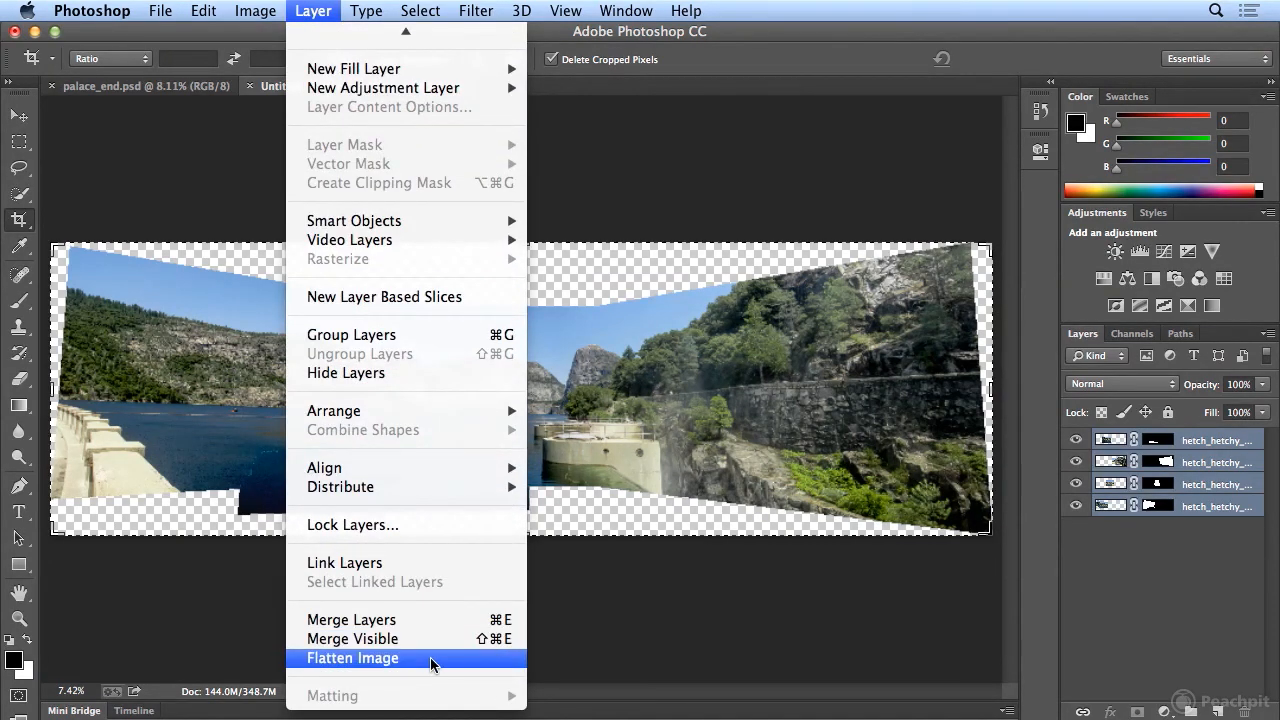
click(433, 659)
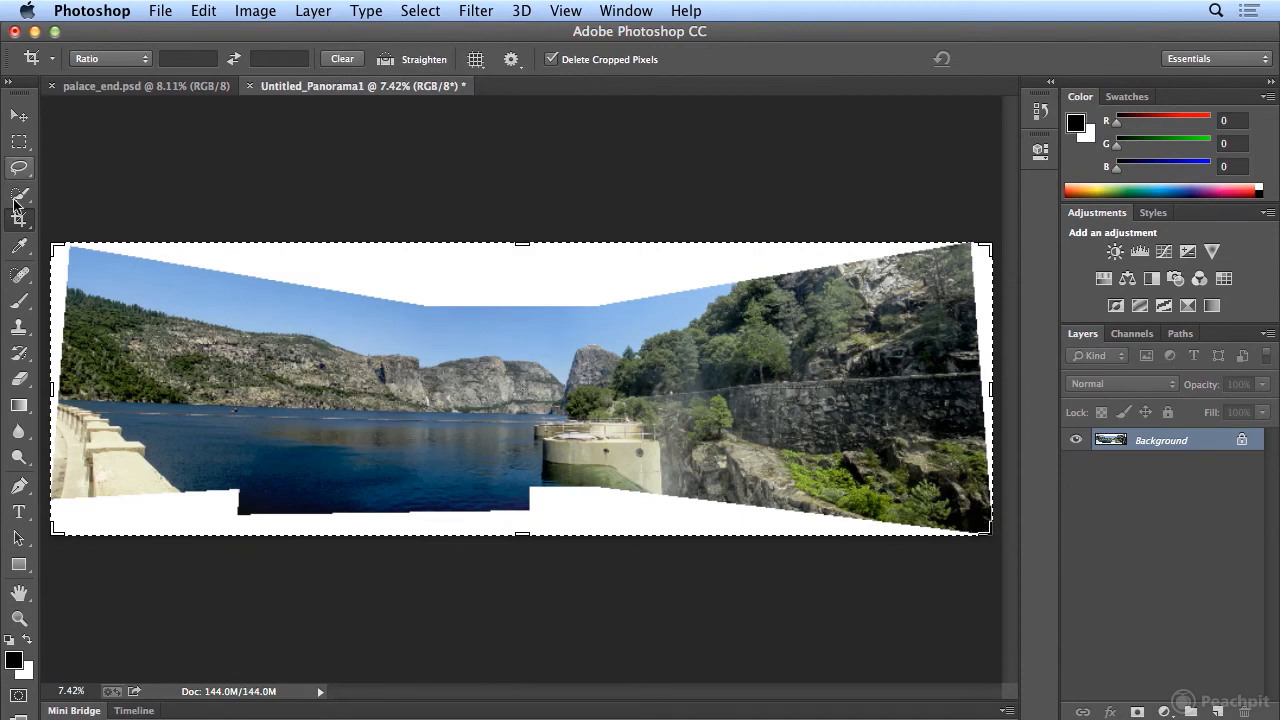
Step: Crop the flattened panorama to remove the white areas along the bottom and sides, keeping the white wedge above the sky
drag(522, 533, 526, 509)
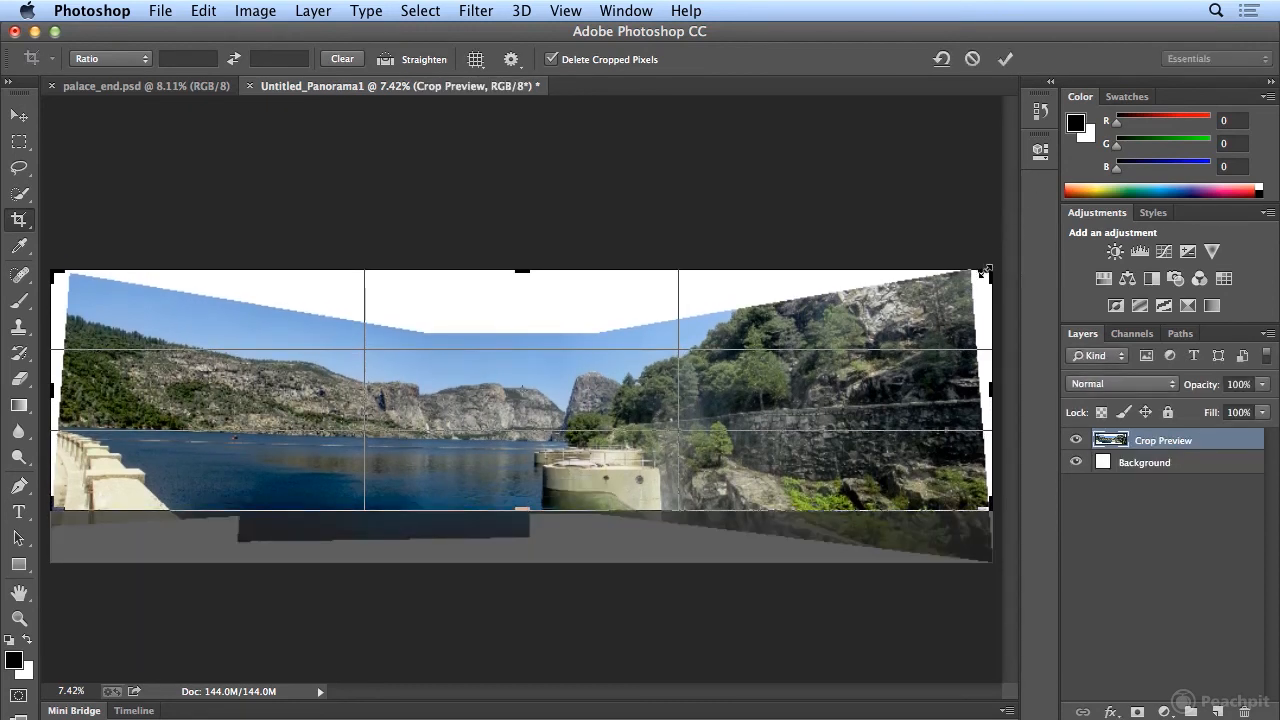
mouse_move(991, 274)
mouse_down()
mouse_move(963, 292)
mouse_move(978, 287)
mouse_up()
drag(70, 295, 76, 289)
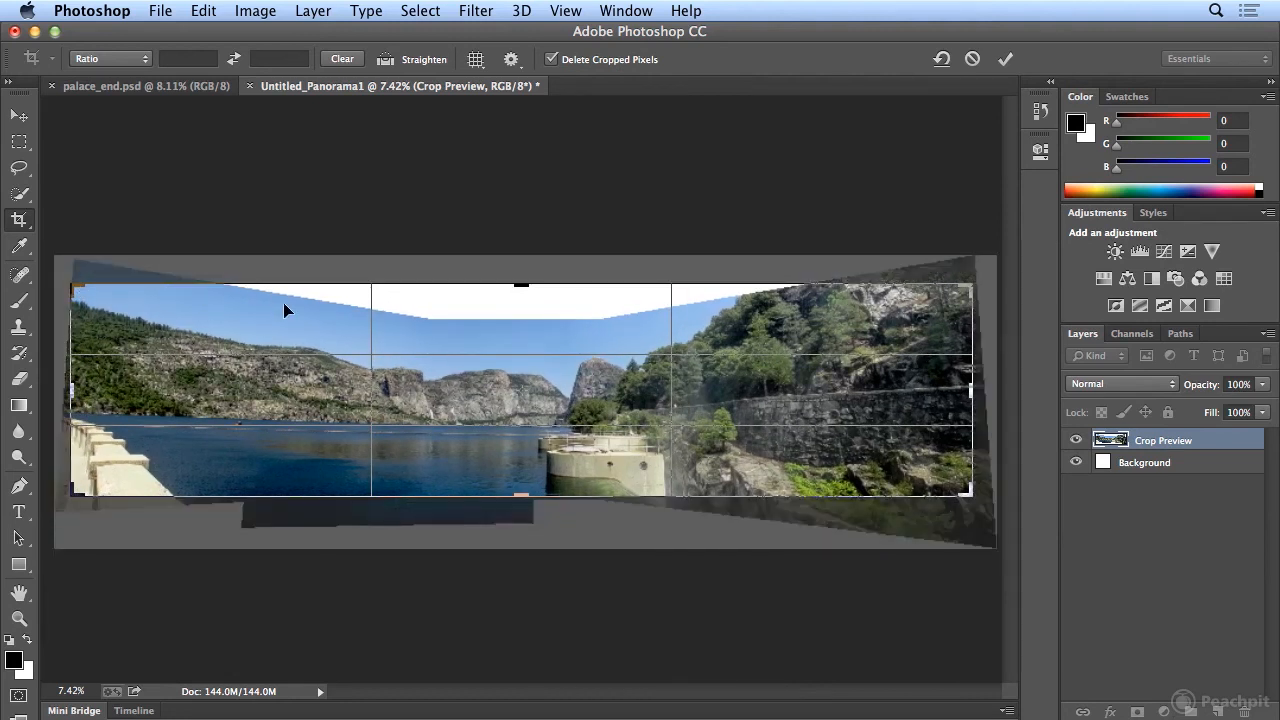
key(Return)
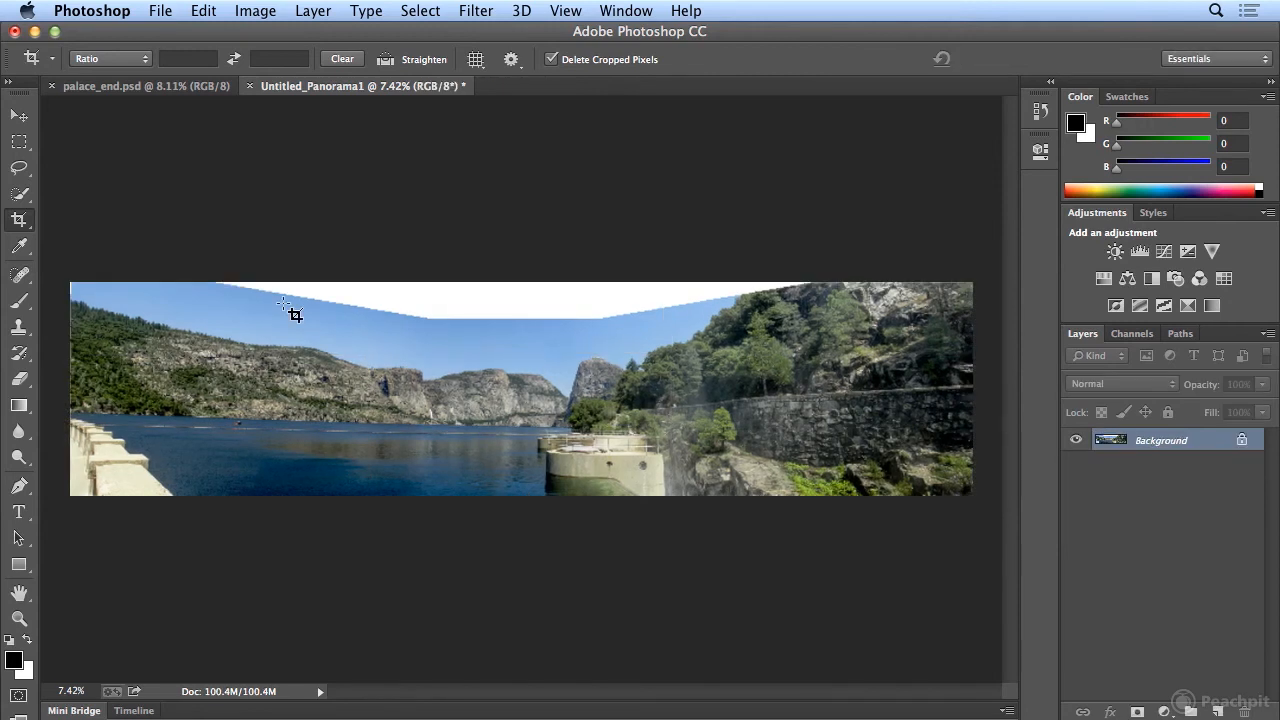
Step: Select the white wedge above the sky with the Quick Selection tool and expand the selection by 10 pixels
click(18, 196)
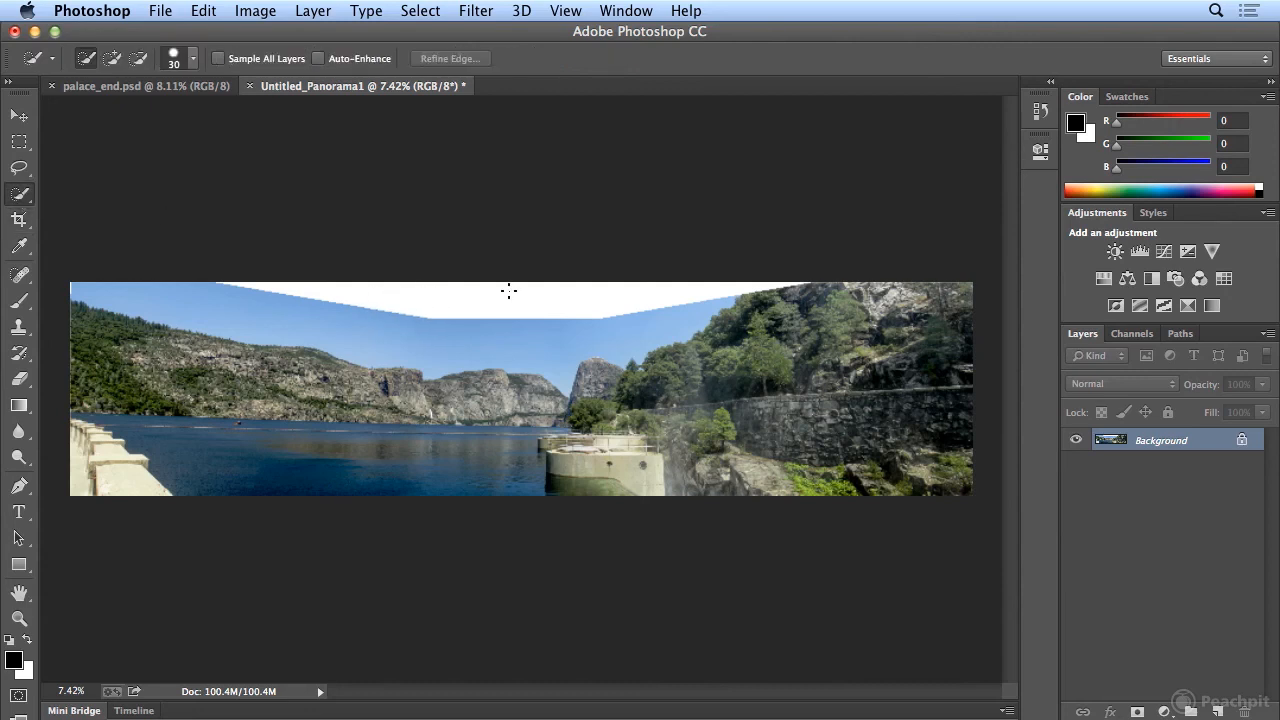
click(660, 280)
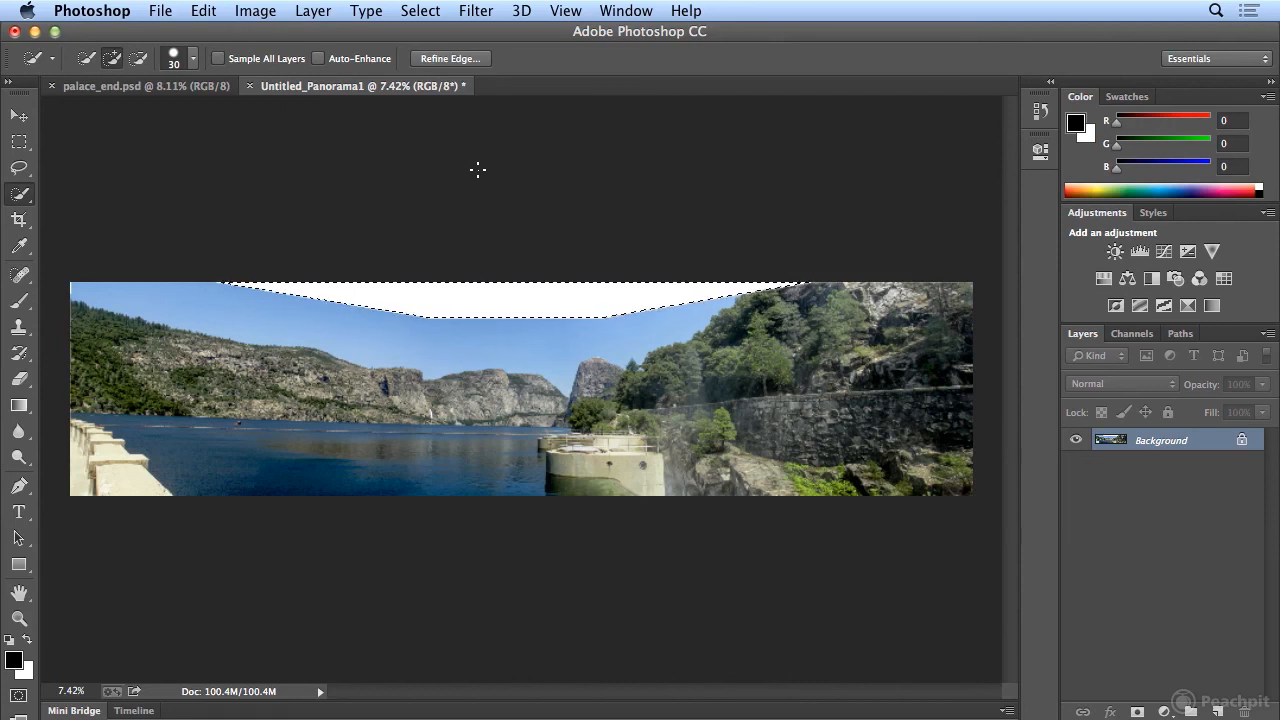
click(421, 11)
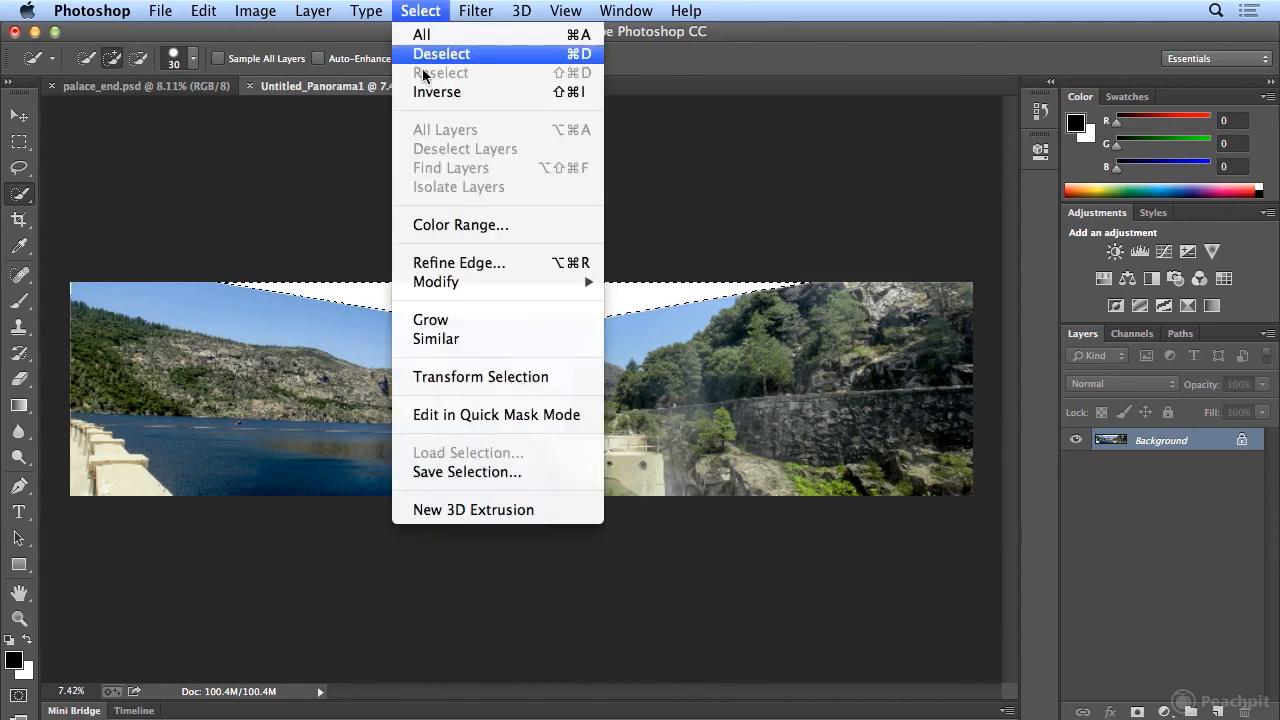
mouse_move(463, 284)
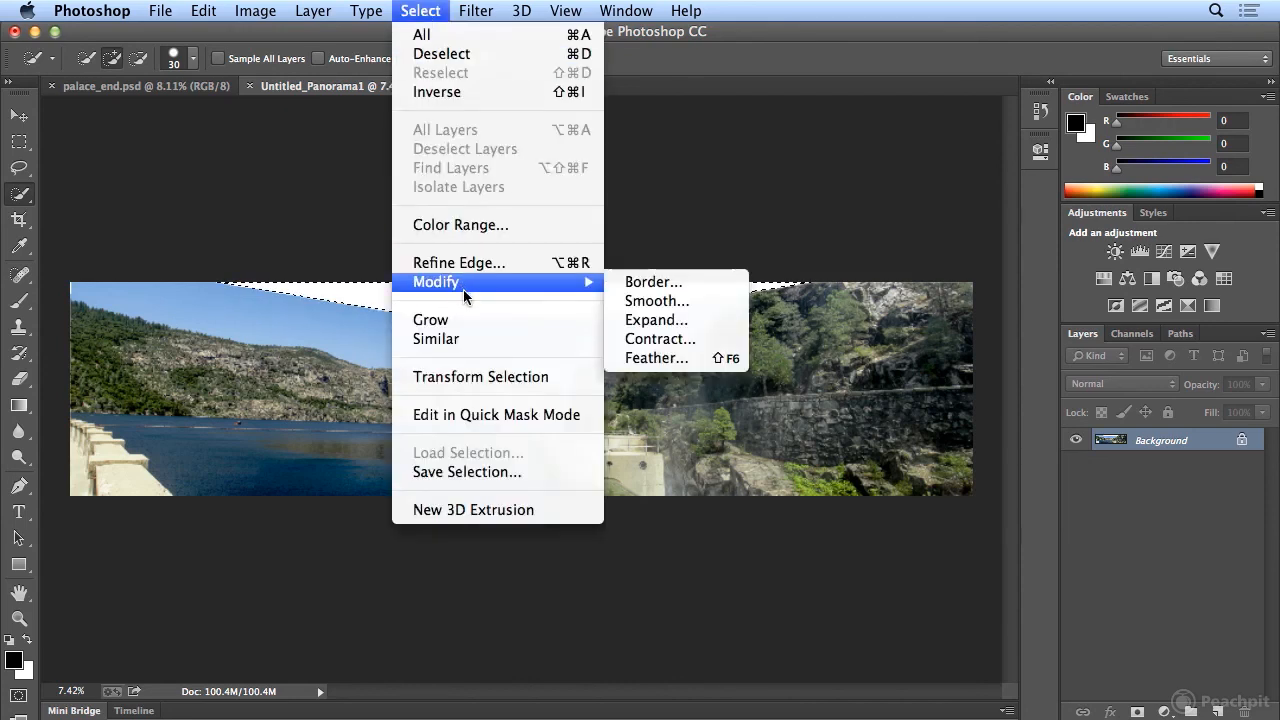
click(742, 329)
text(10)
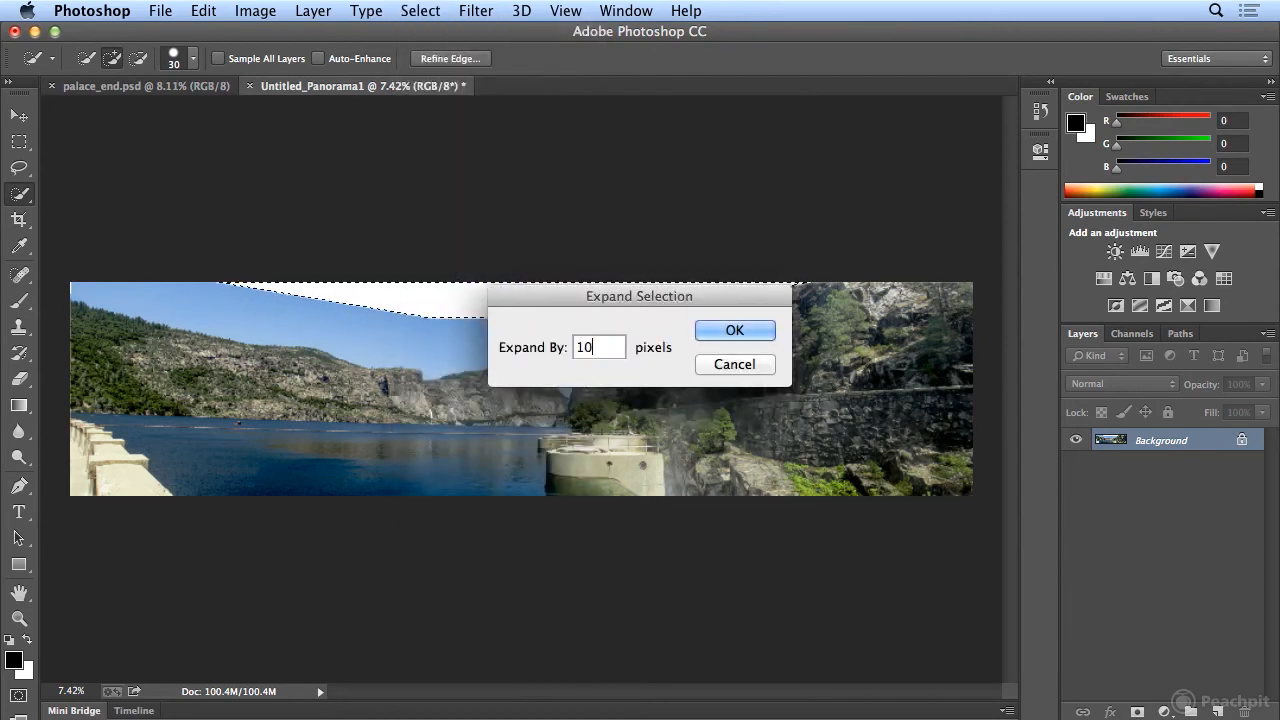
key(Return)
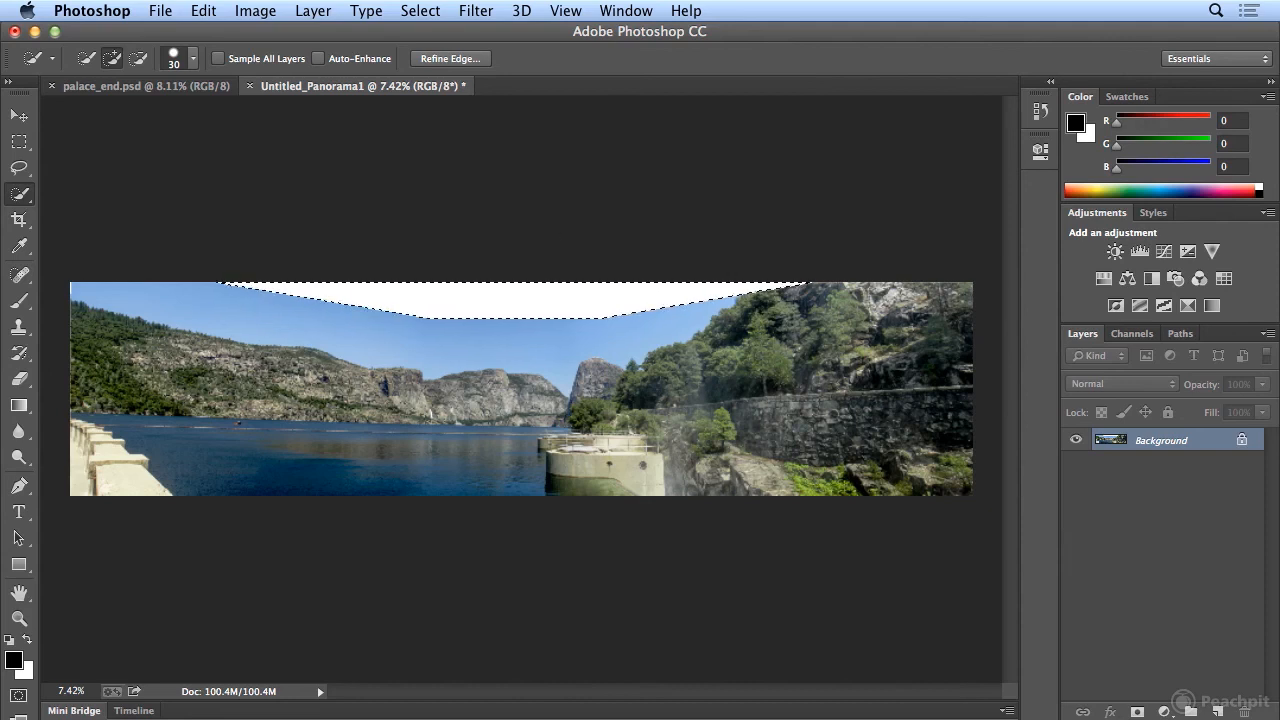
Step: Fill the selected wedge with Content-Aware contents in Normal mode at 100% opacity, and deselect it
click(204, 10)
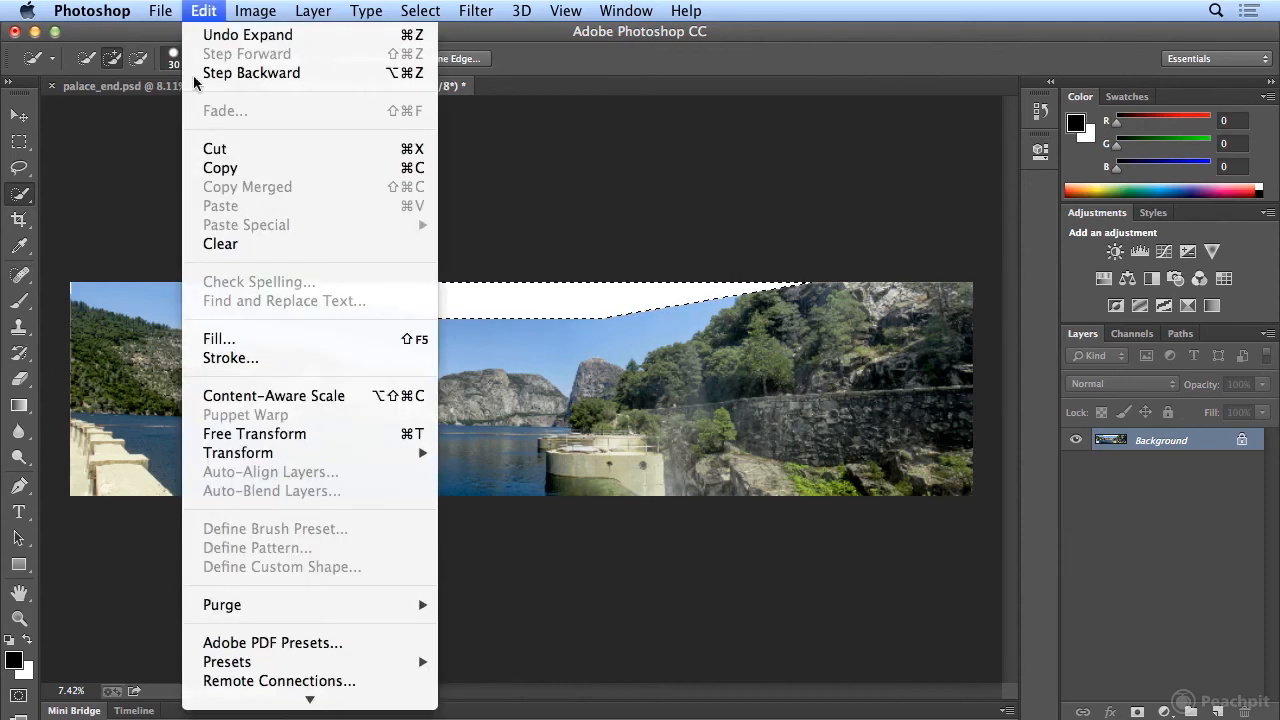
click(205, 339)
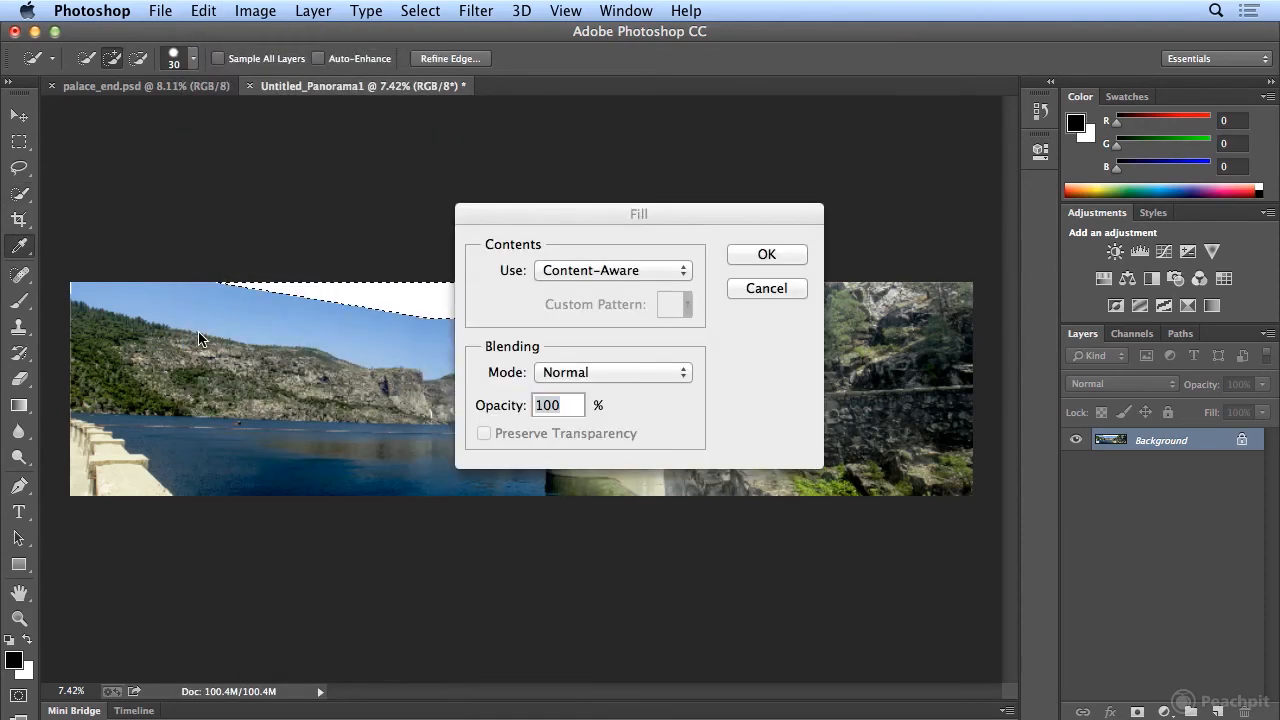
click(681, 278)
click(692, 270)
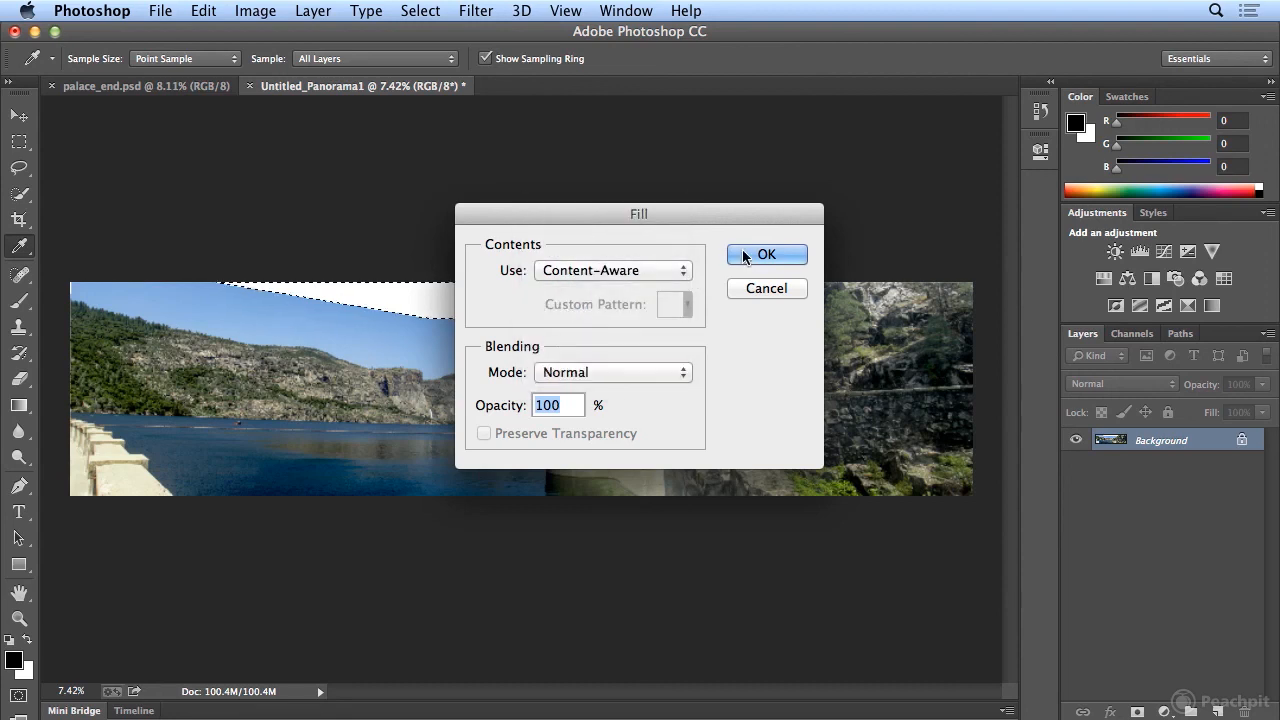
click(743, 254)
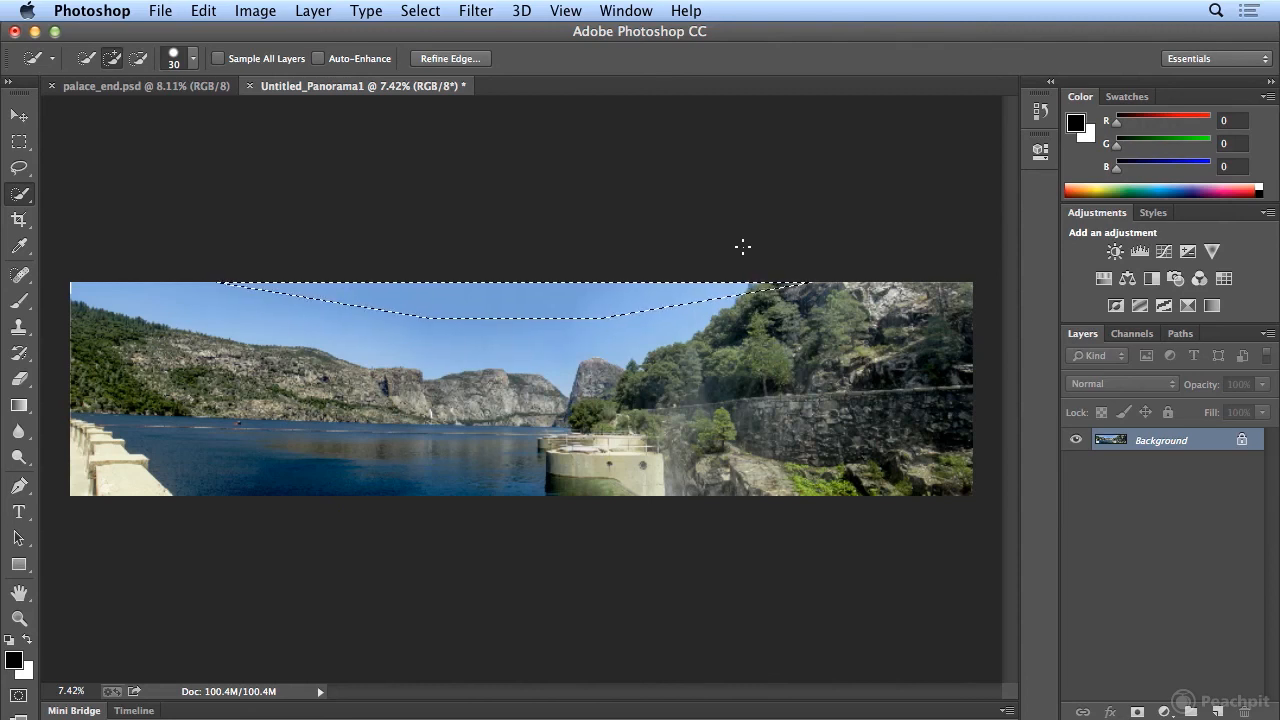
click(420, 10)
click(440, 54)
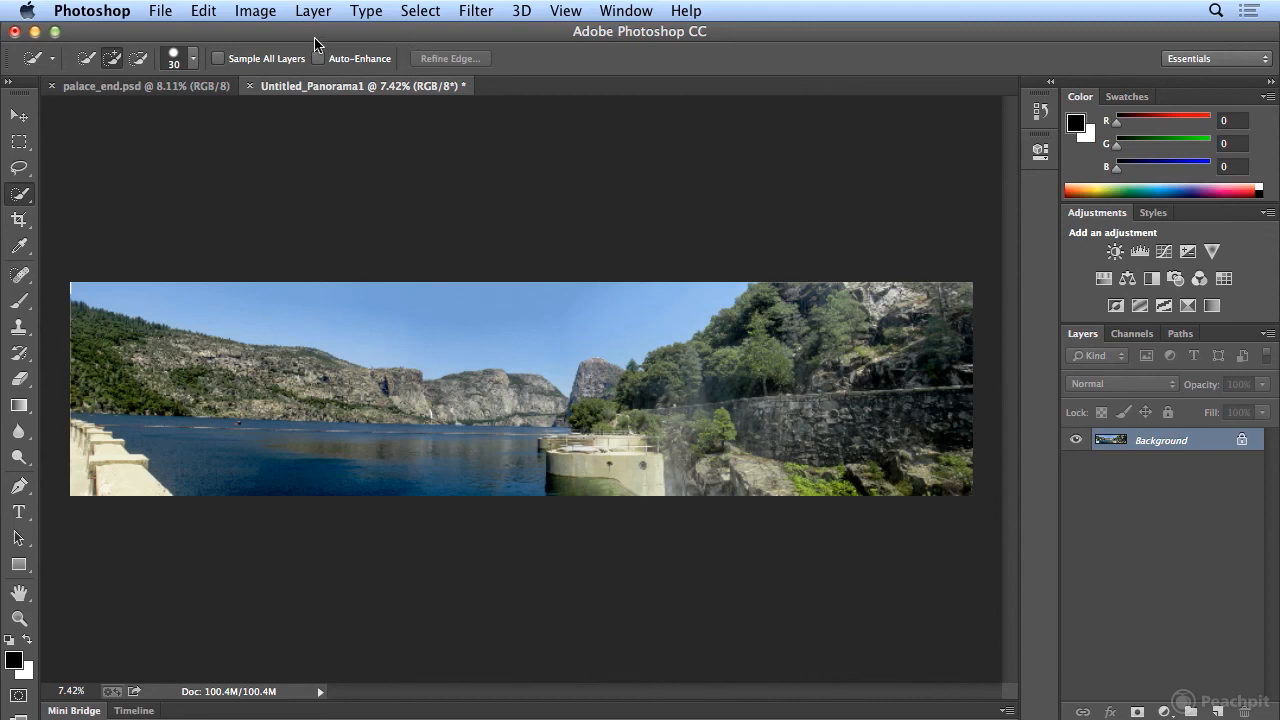
Step: Save the panorama as hetch_hetchy_end.tif in the 02_Photoshop_projects folder, in TIFF format with LZW compression
click(163, 12)
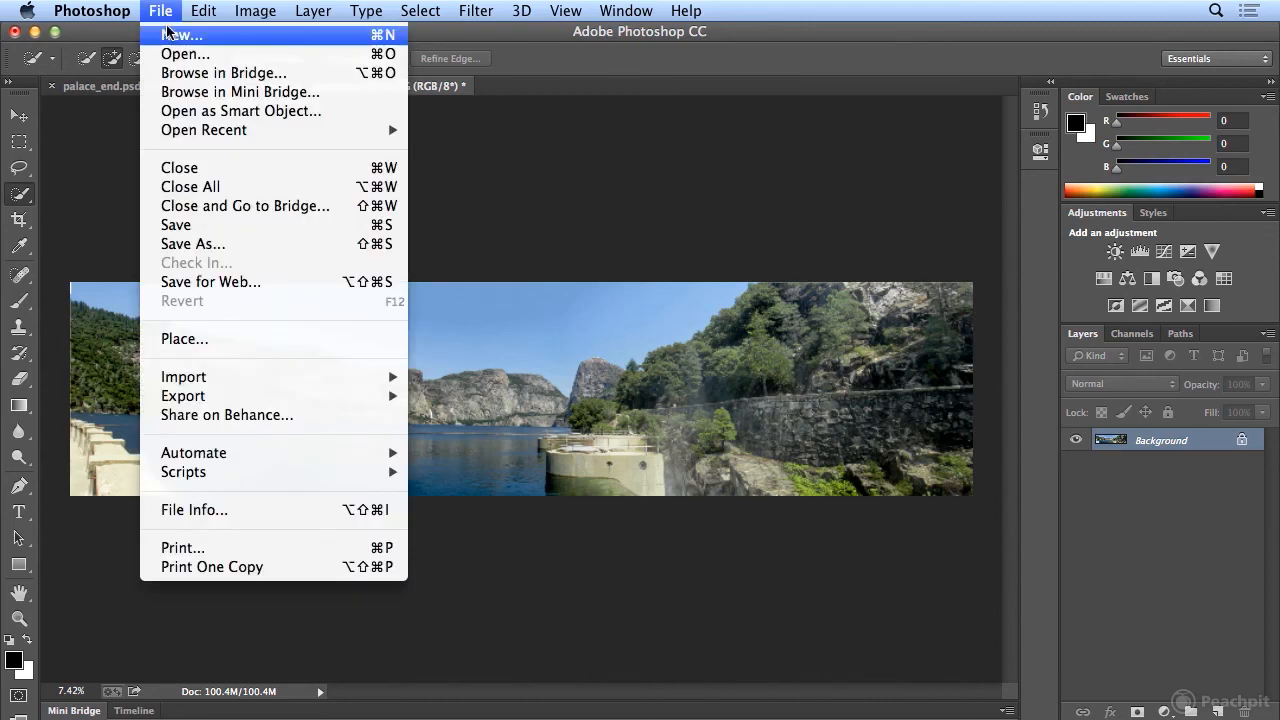
click(208, 245)
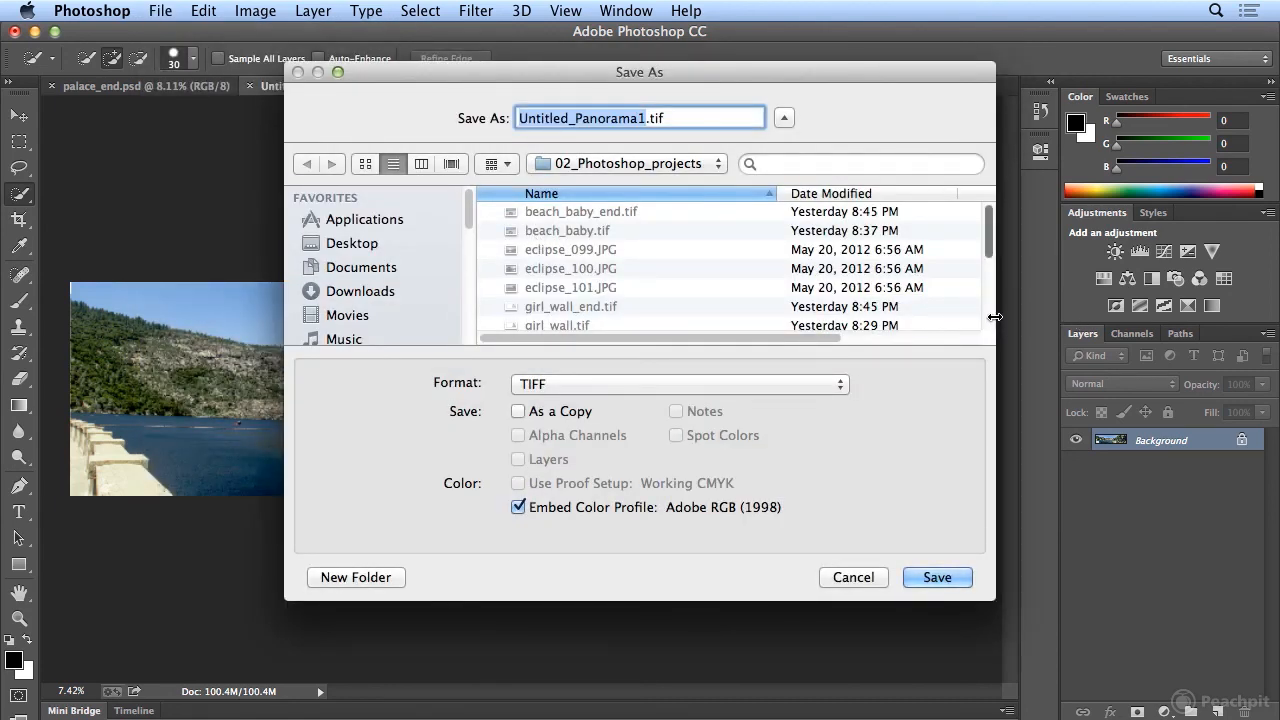
scroll(967, 301, down, 3)
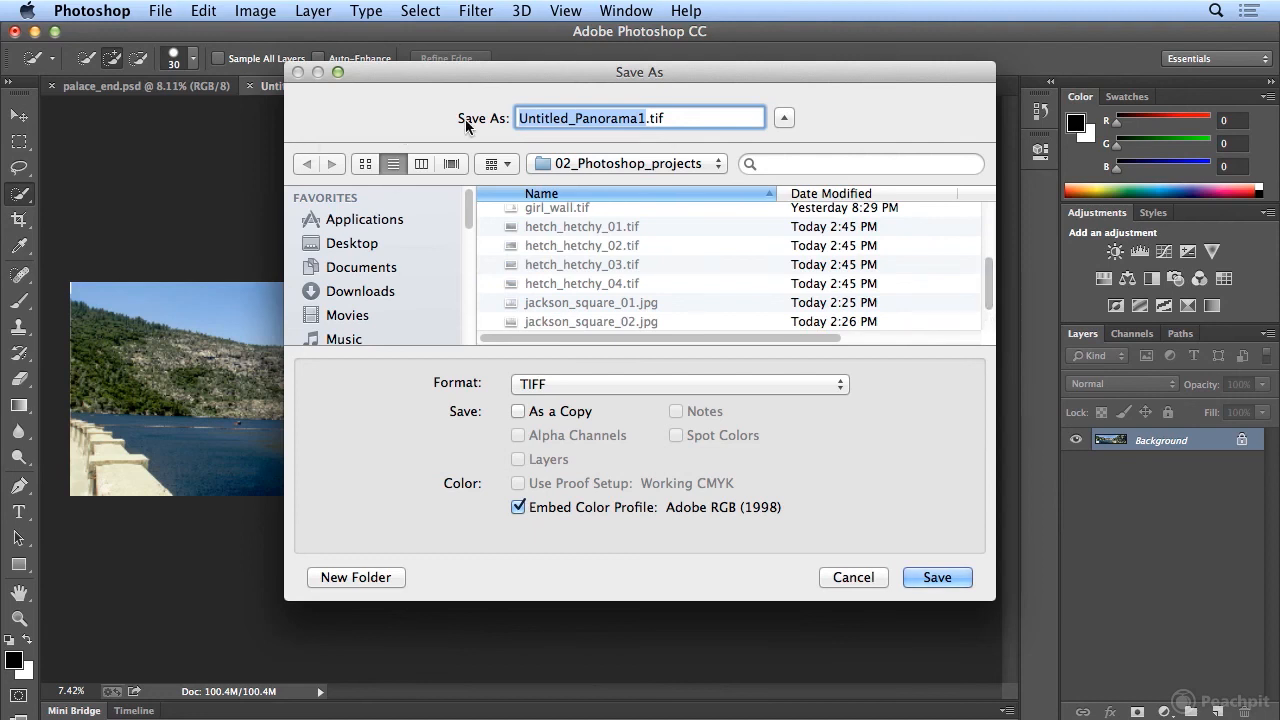
text(he)
text(tch_het)
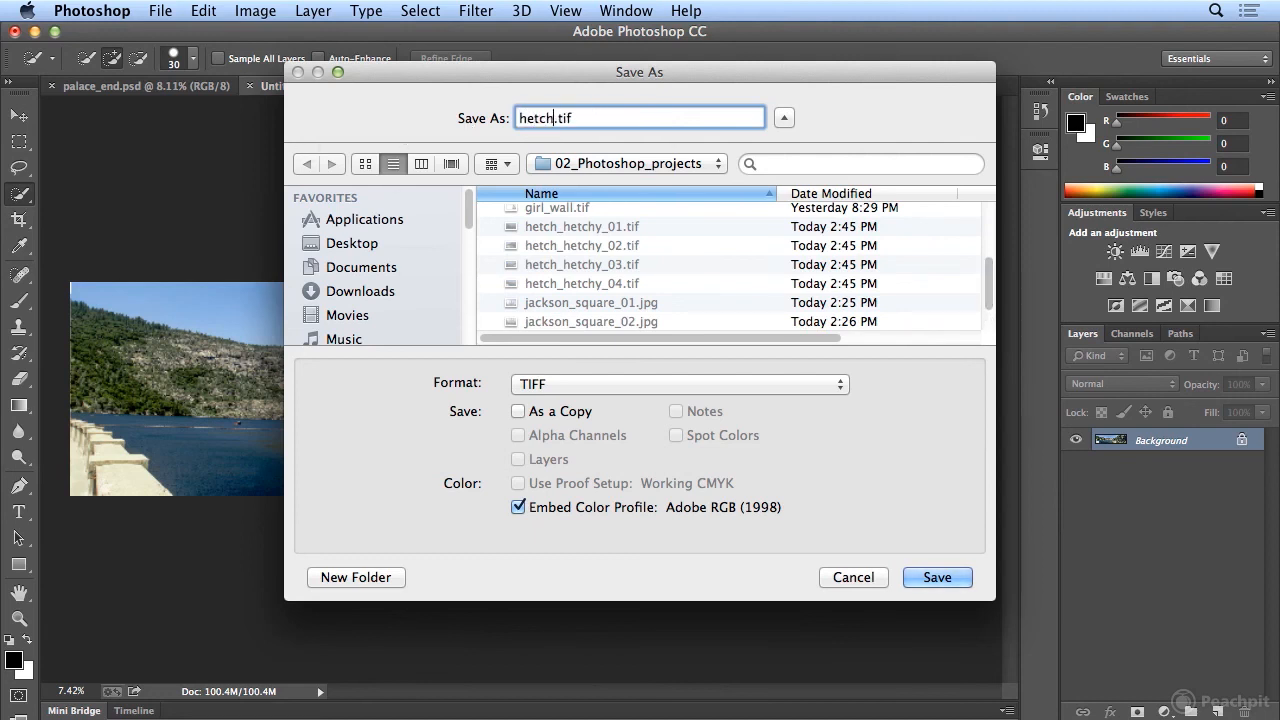
text(chy_end)
click(932, 578)
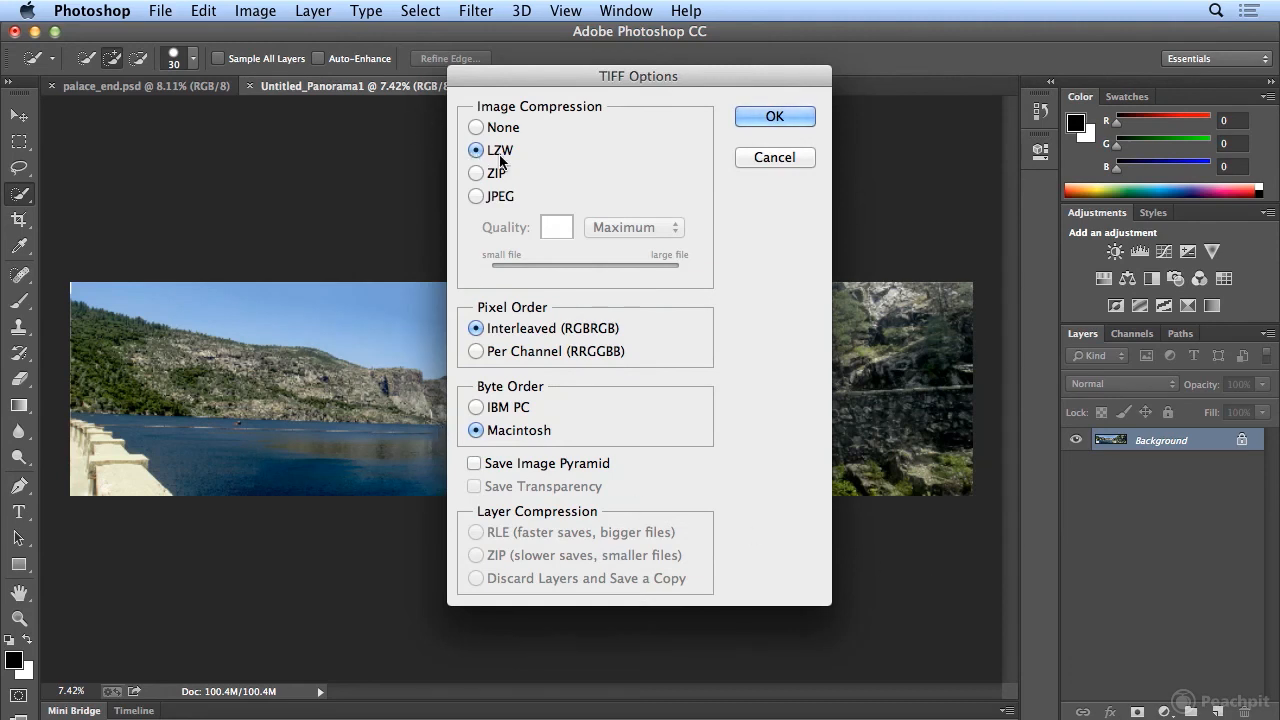
click(768, 118)
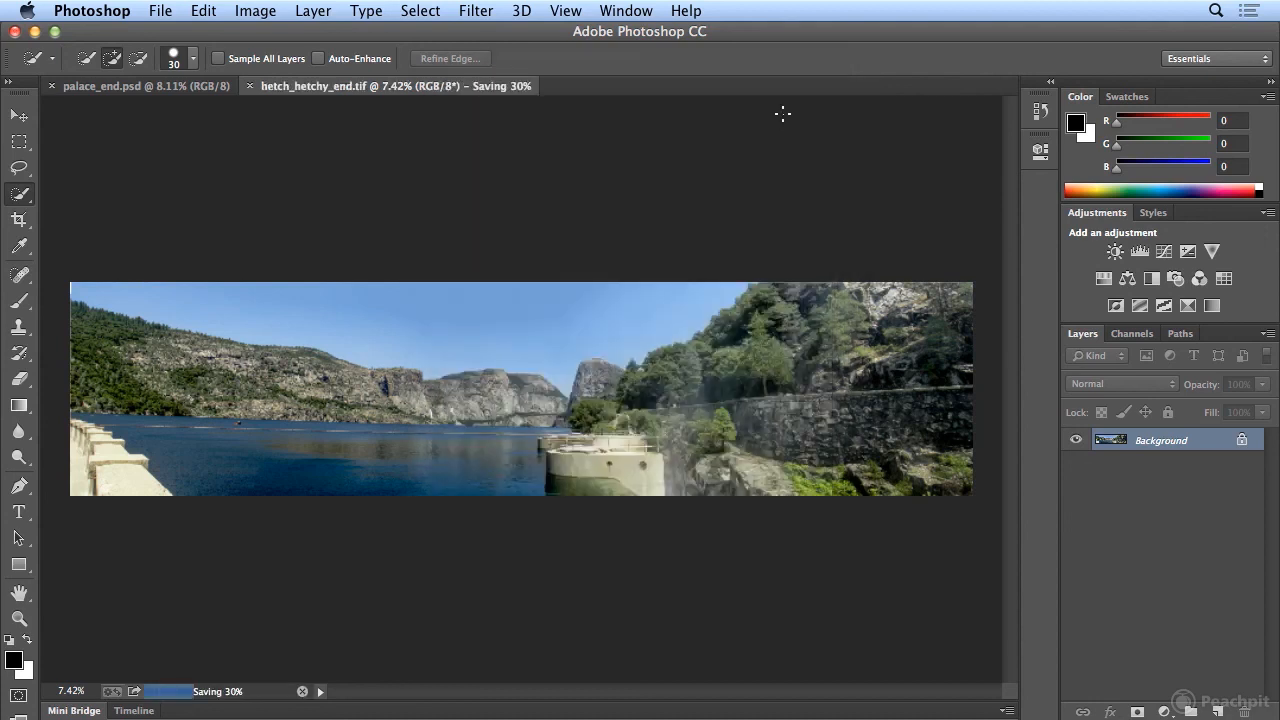